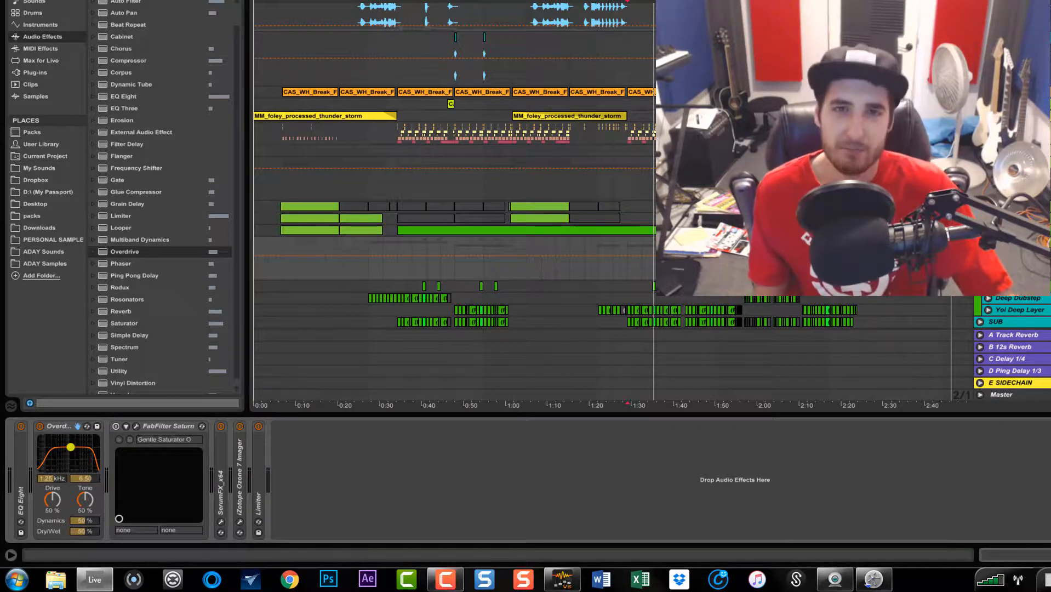
# Set the Overdrive filter to 5.79 kHz with width 4.75, and set Drive and Dry/Wet to 19 %
pyautogui.moveTo(70, 447); pyautogui.dragTo(84, 453)
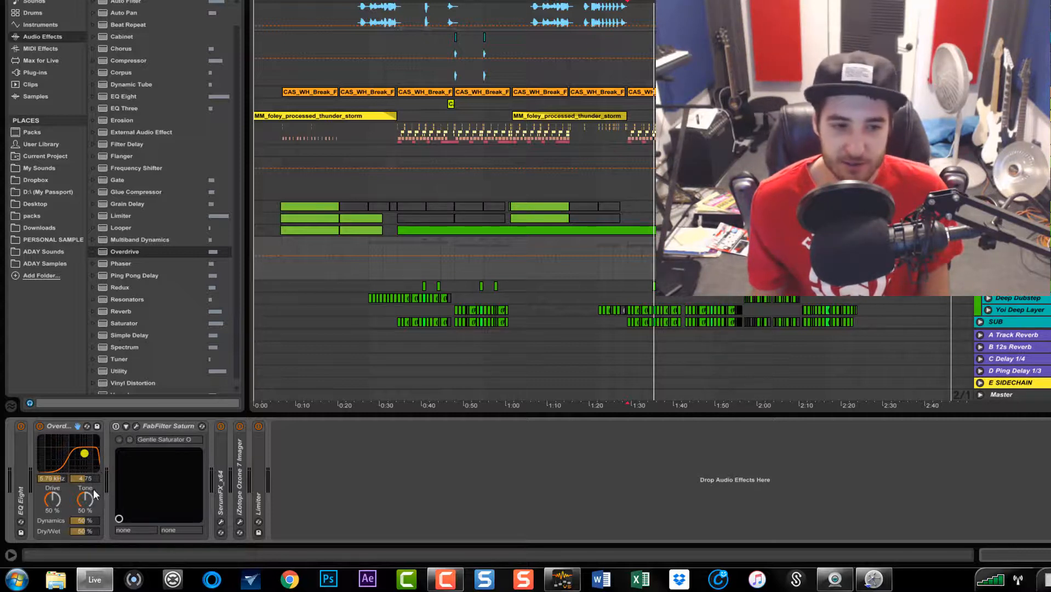
pyautogui.click(57, 502)
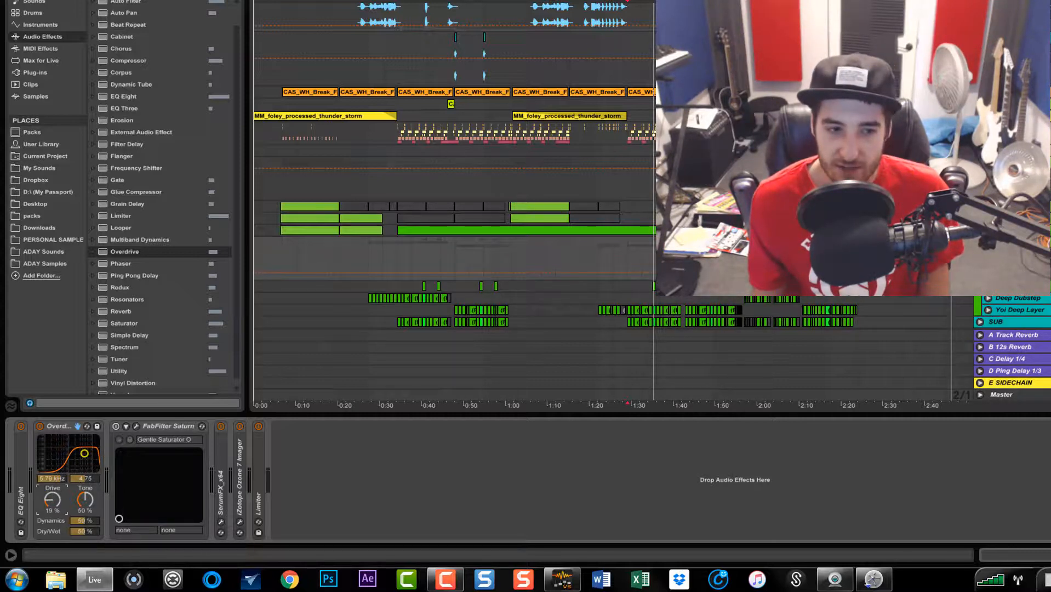
pyautogui.moveTo(78, 531); pyautogui.dragTo(77, 527)
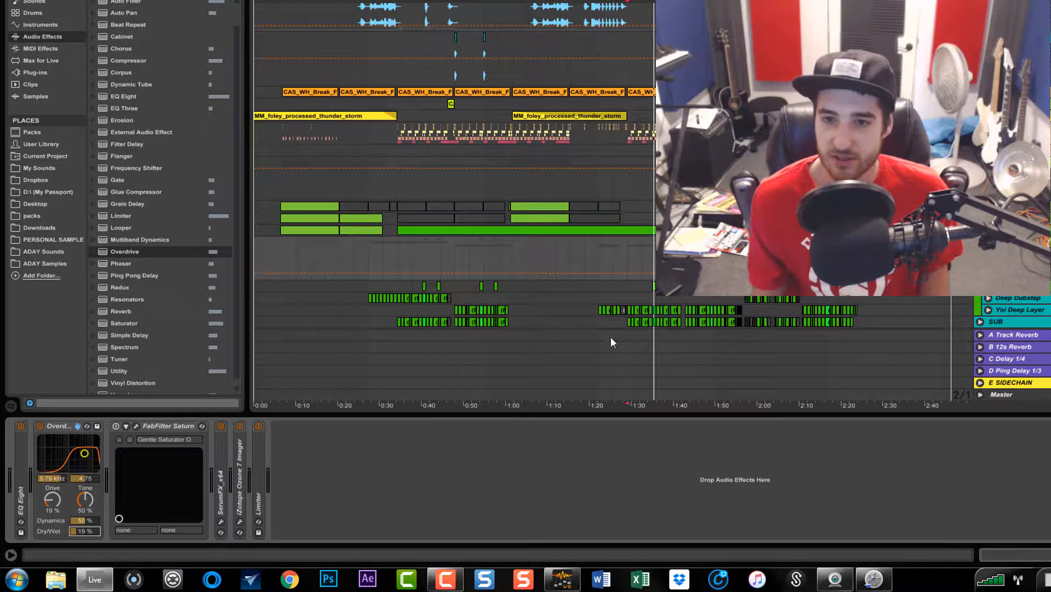
# Play the track and bypass the Overdrive on and off to compare it with the dry sound
pyautogui.press('space')
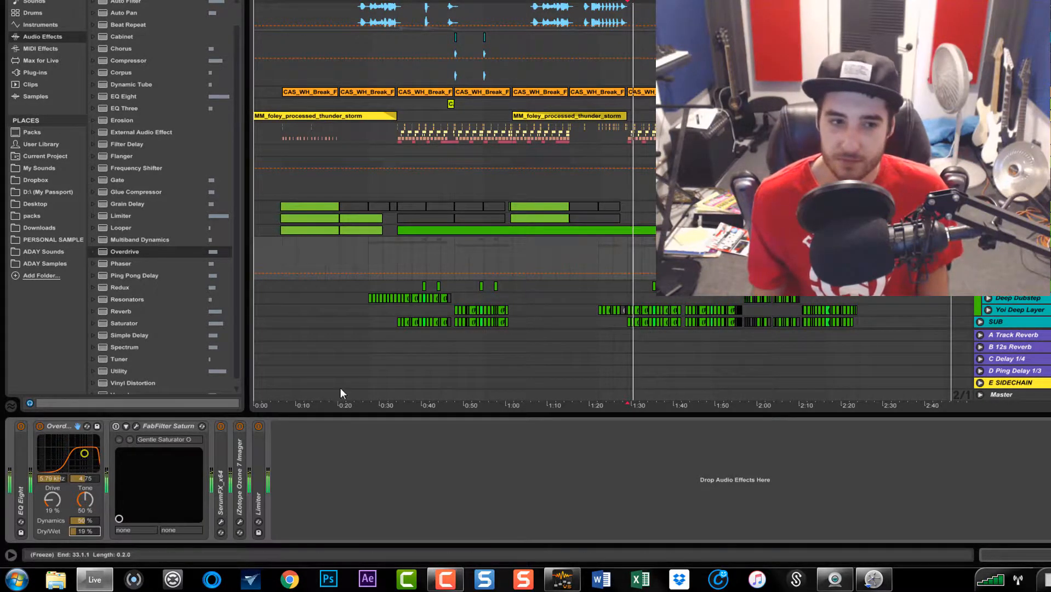
pyautogui.click(40, 426)
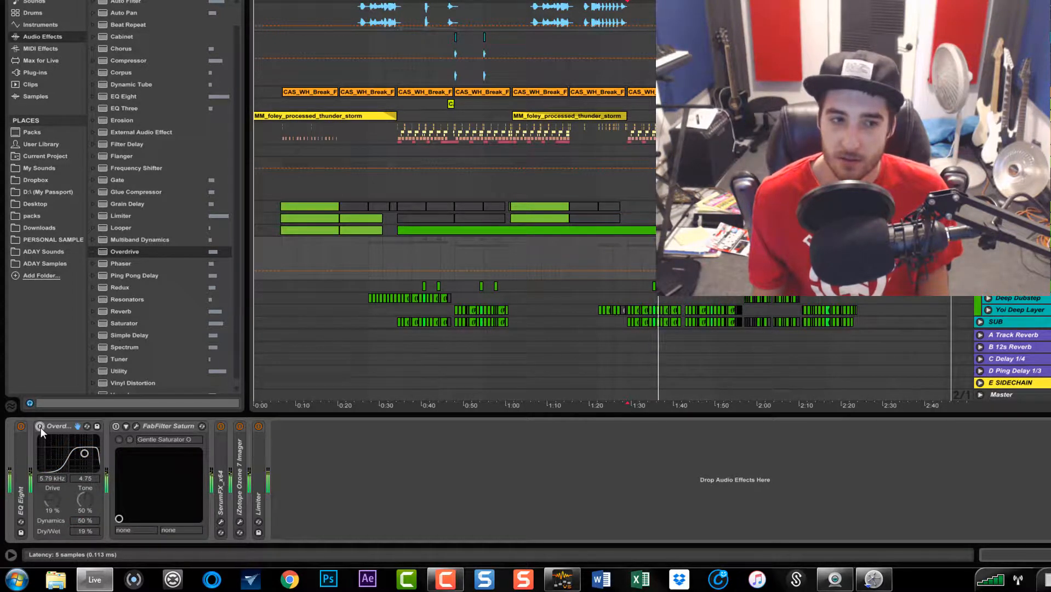
pyautogui.click(40, 427)
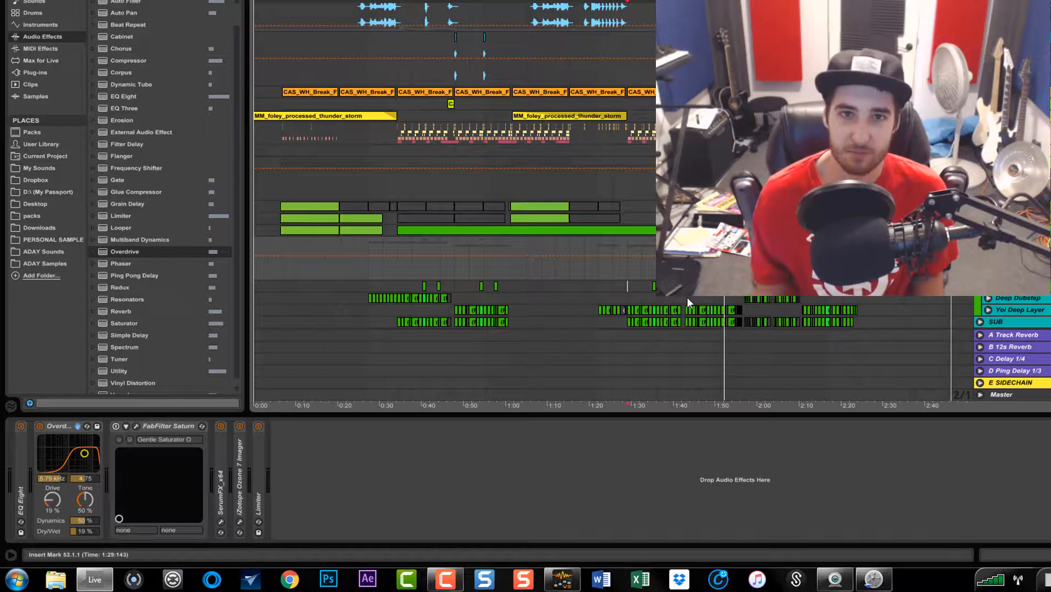
# Collapse the Overdrive device and open the FabFilter Saturn plugin window, moving it into view
pyautogui.doubleClick(54, 425)
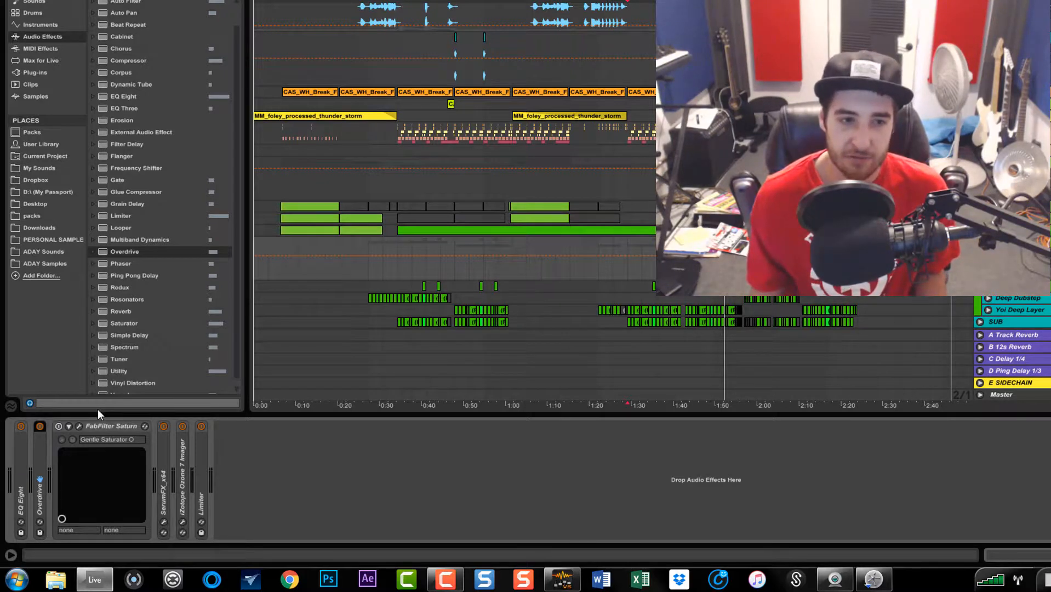
pyautogui.click(57, 427)
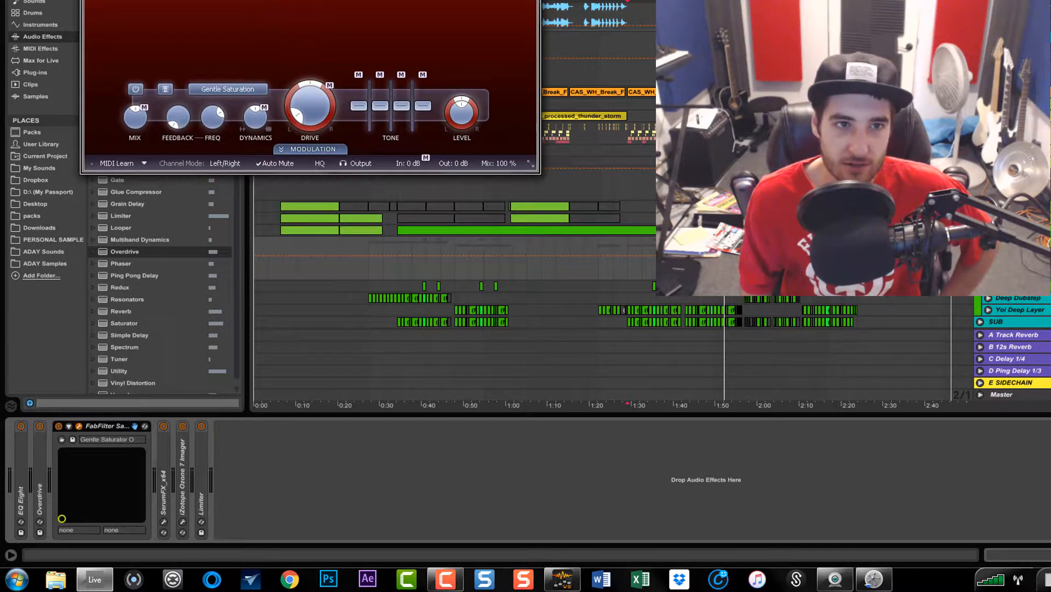
pyautogui.moveTo(233, 0); pyautogui.dragTo(343, 99)
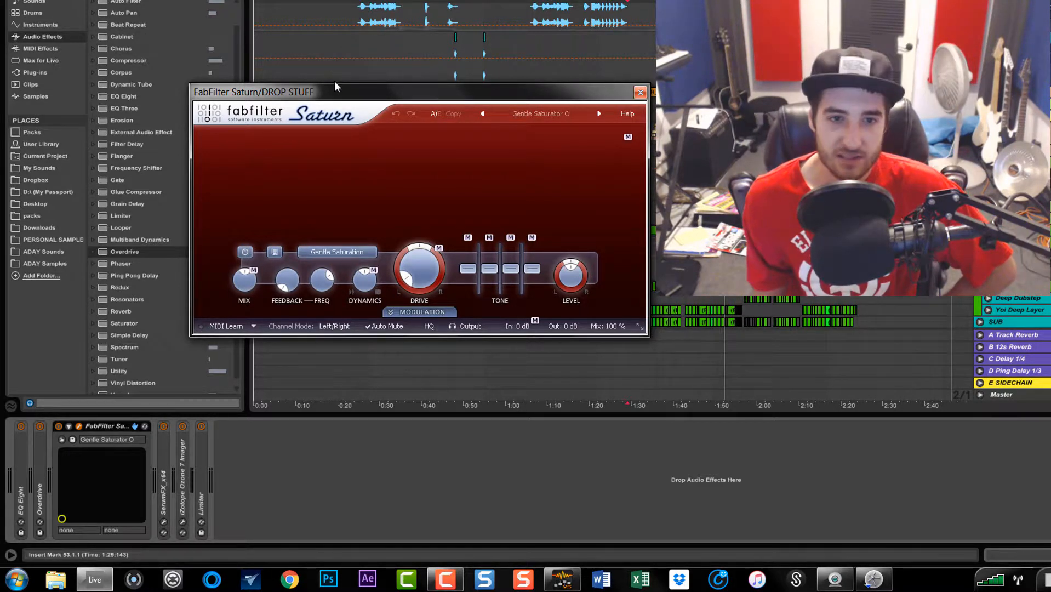
# Browse the FabFilter Saturn preset list without choosing a preset
pyautogui.click(529, 111)
pyautogui.moveTo(529, 132)
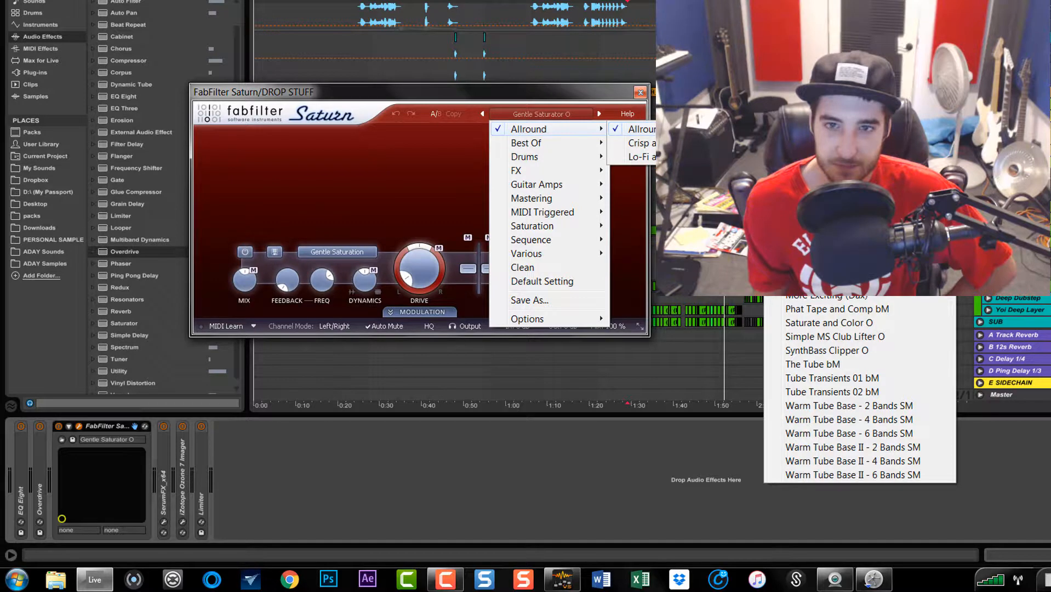
pyautogui.click(616, 92)
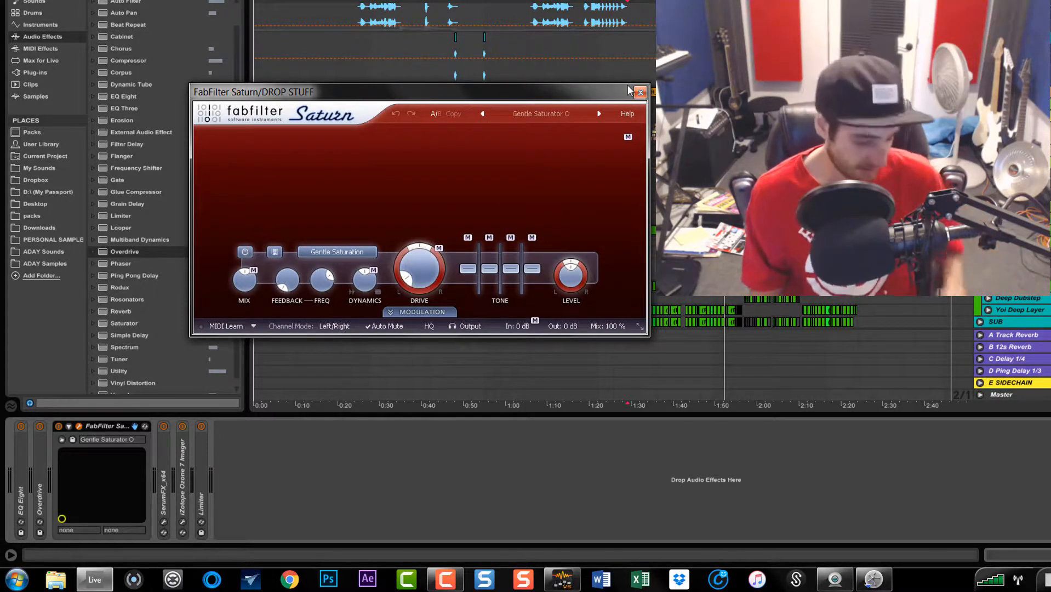
pyautogui.moveTo(572, 88); pyautogui.dragTo(561, 6)
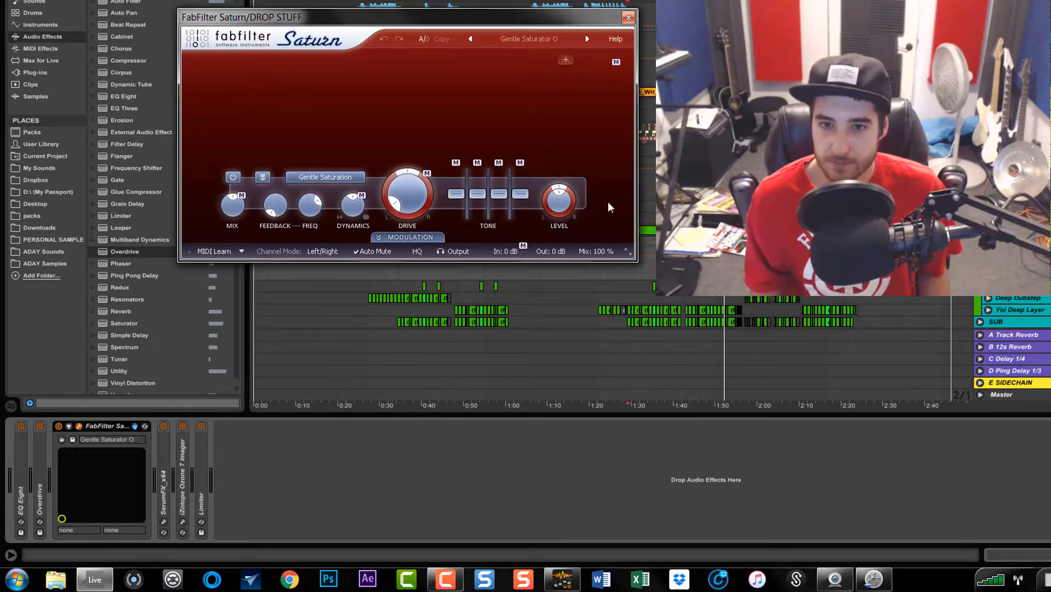
pyautogui.click(633, 289)
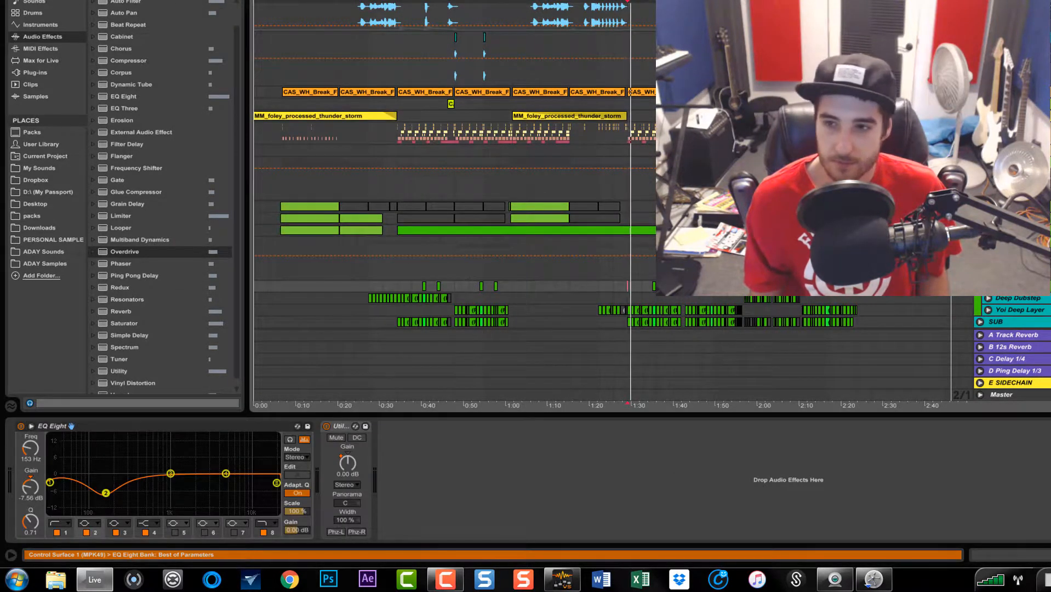
pyautogui.click(1014, 245)
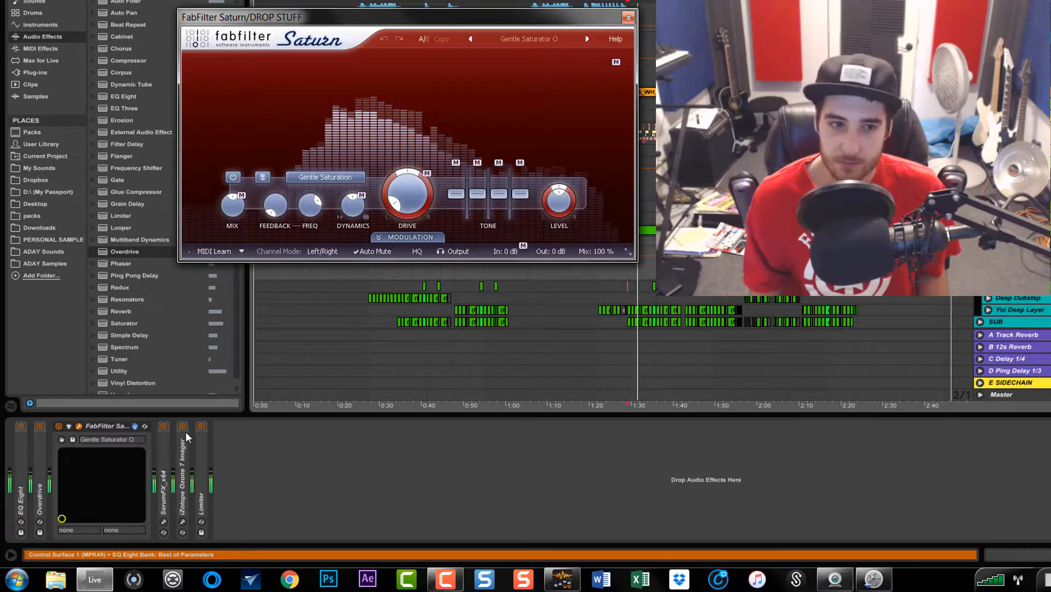
# Bypass FabFilter Saturn on and off to compare the sound, closing its plugin window in between
pyautogui.click(60, 425)
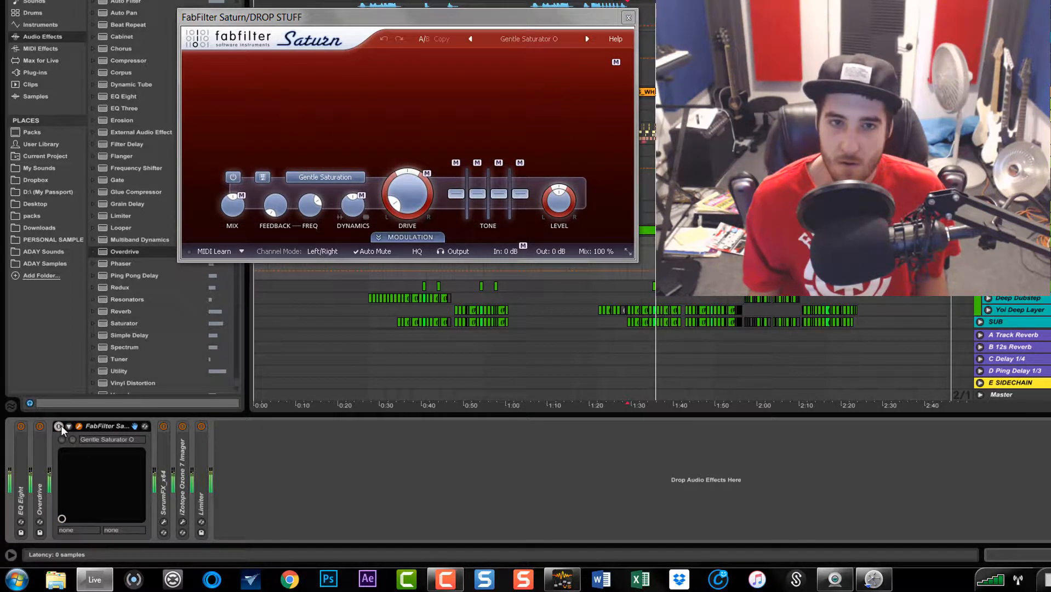
pyautogui.click(60, 426)
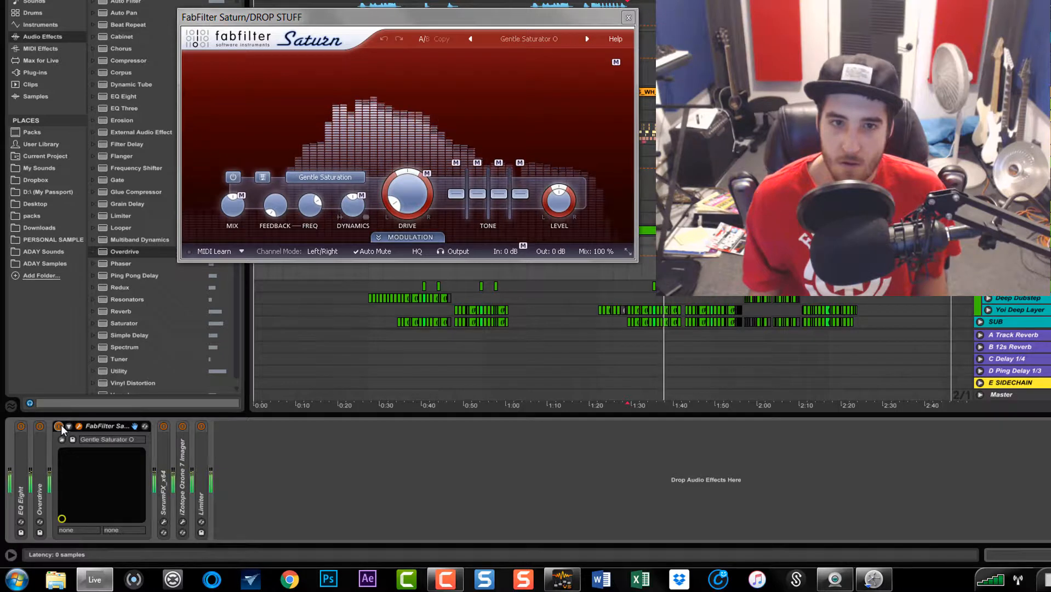
pyautogui.click(628, 17)
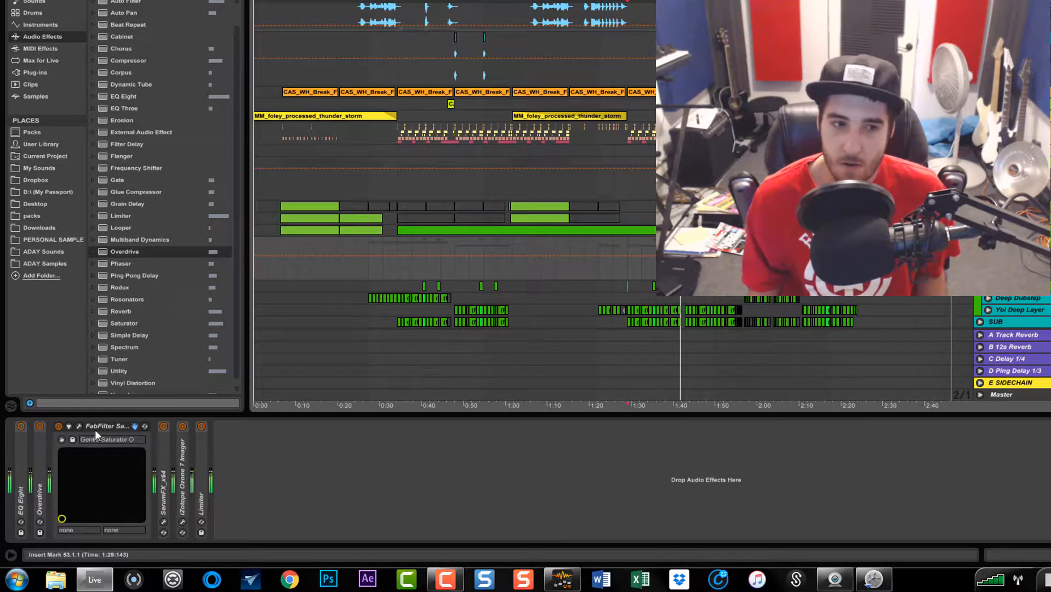
pyautogui.click(58, 426)
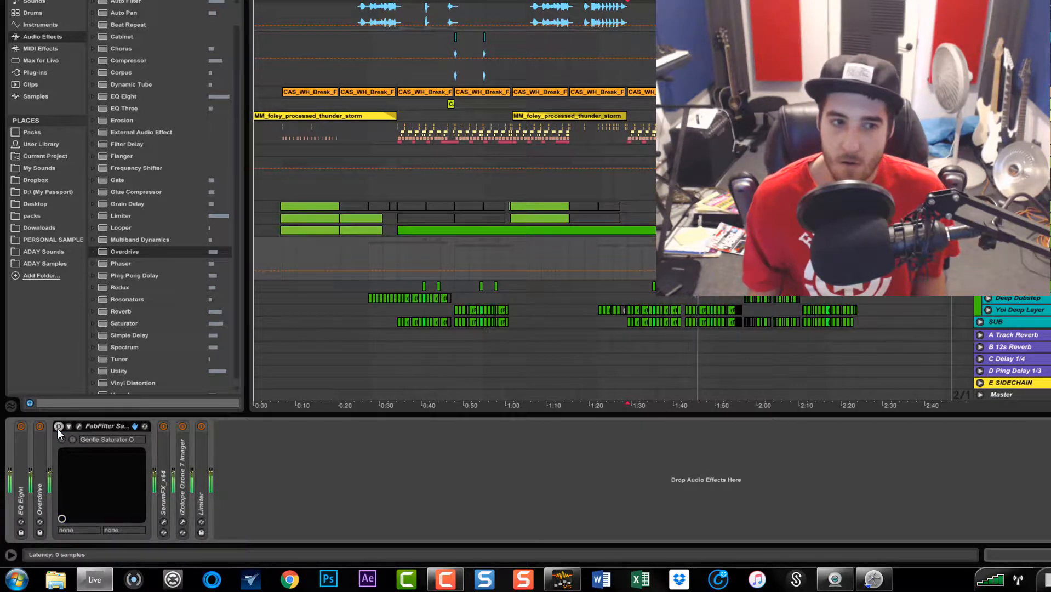
pyautogui.click(58, 427)
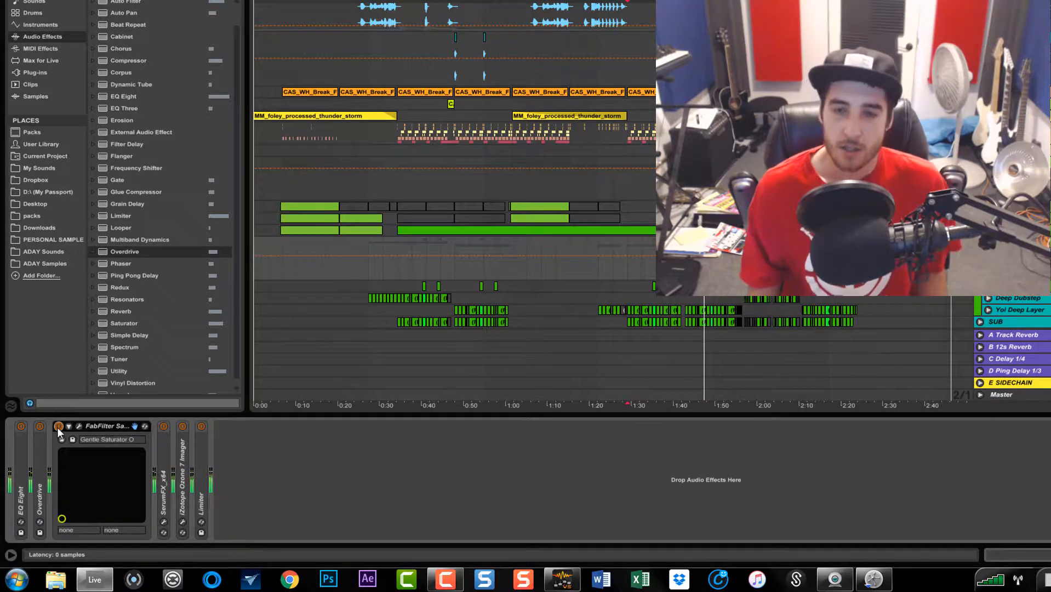
# Collapse the Overdrive and FabFilter Saturn devices in the chain
pyautogui.doubleClick(39, 453)
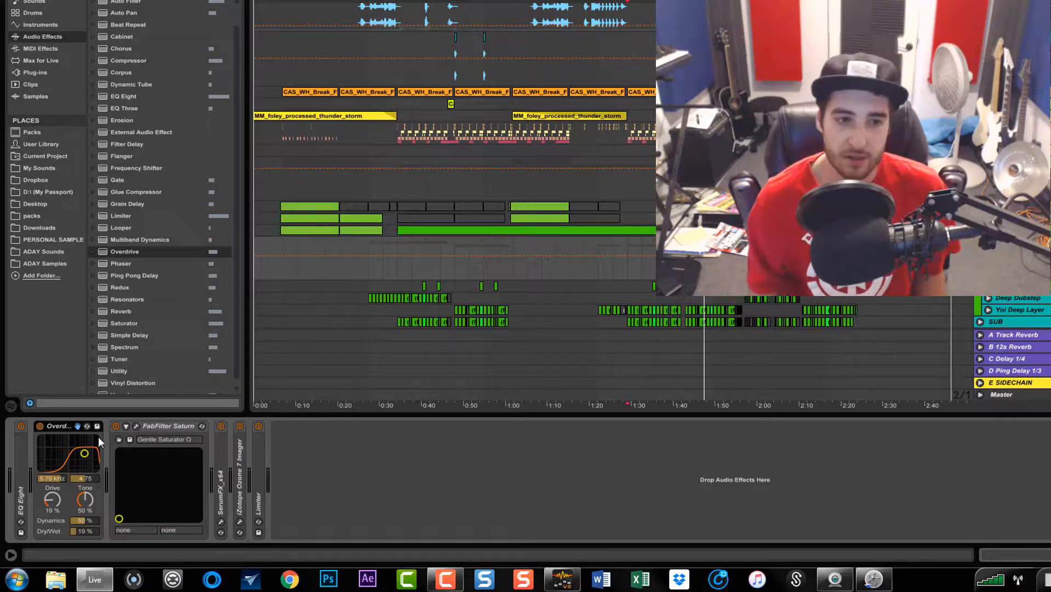
pyautogui.doubleClick(64, 427)
pyautogui.doubleClick(40, 451)
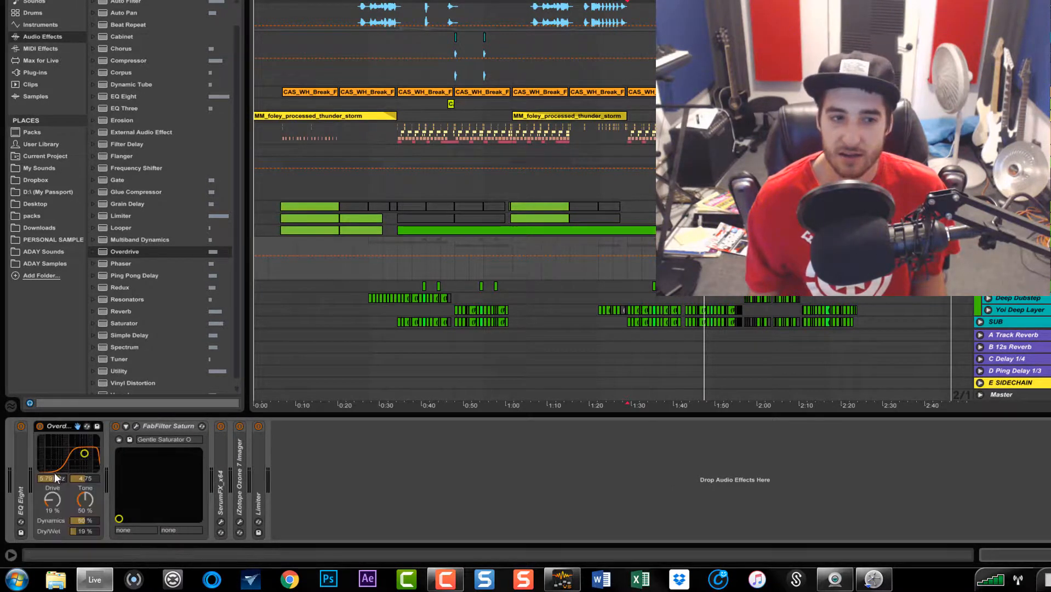
pyautogui.doubleClick(64, 427)
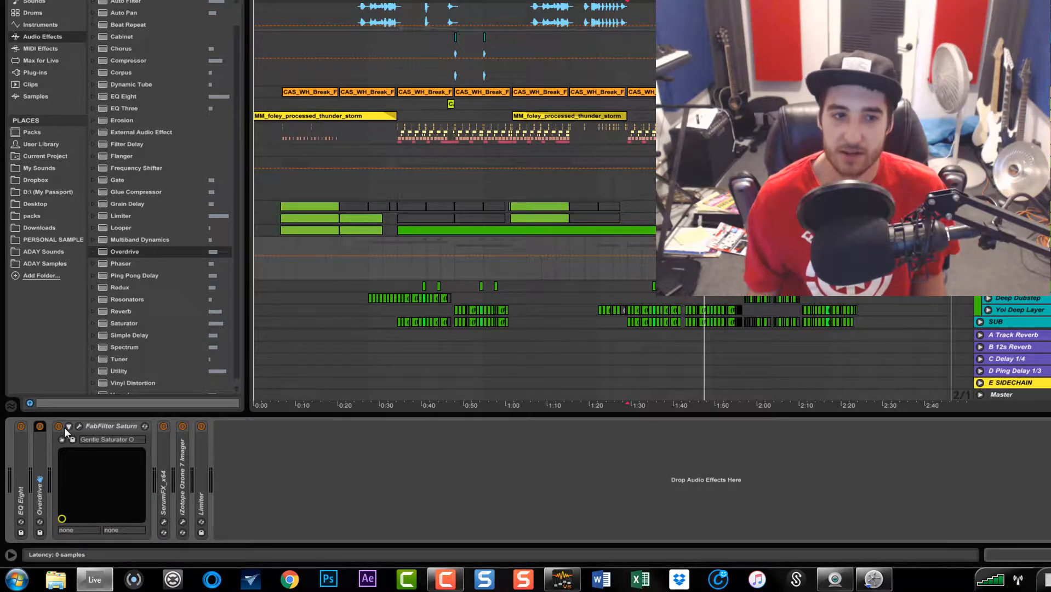
pyautogui.doubleClick(93, 425)
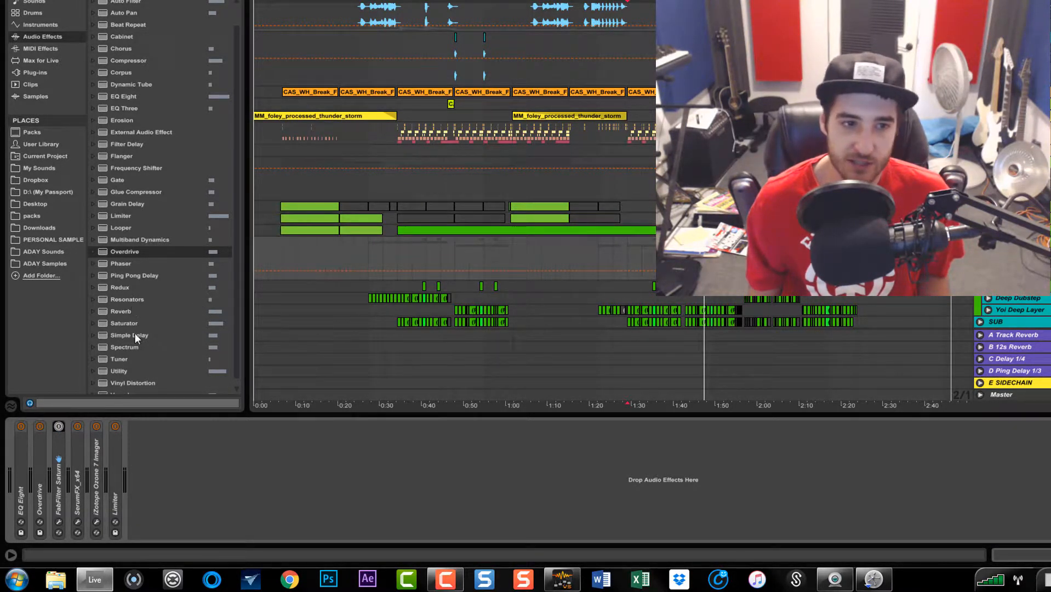
# Insert a Saturator after FabFilter Saturn with the Soft Sine curve and Dry/Wet at 15.1 %
pyautogui.moveTo(124, 323); pyautogui.dragTo(108, 472)
pyautogui.click(130, 491)
pyautogui.click(135, 507)
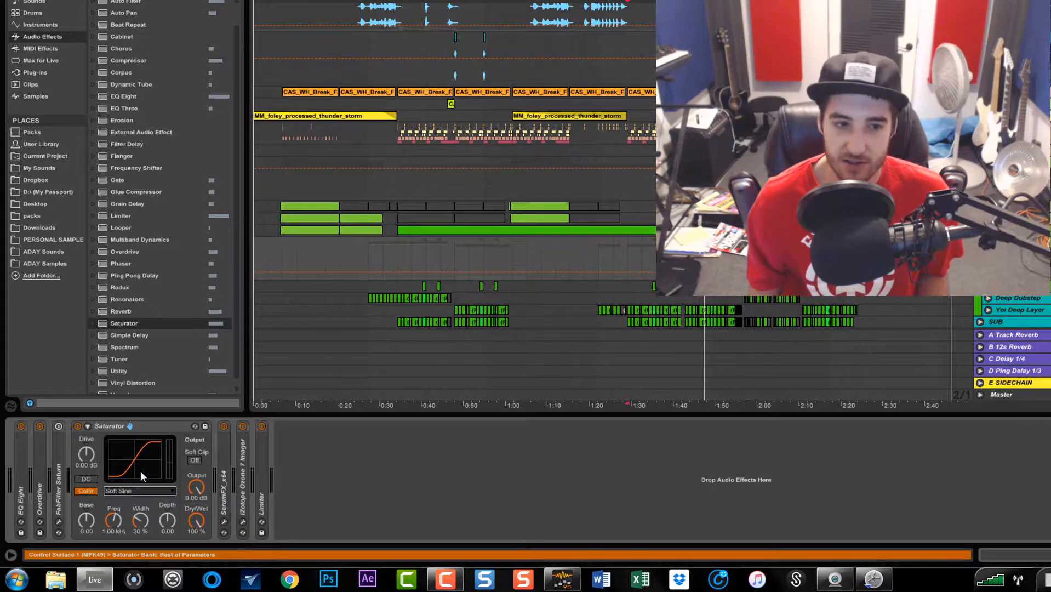
pyautogui.moveTo(189, 525); pyautogui.dragTo(189, 567)
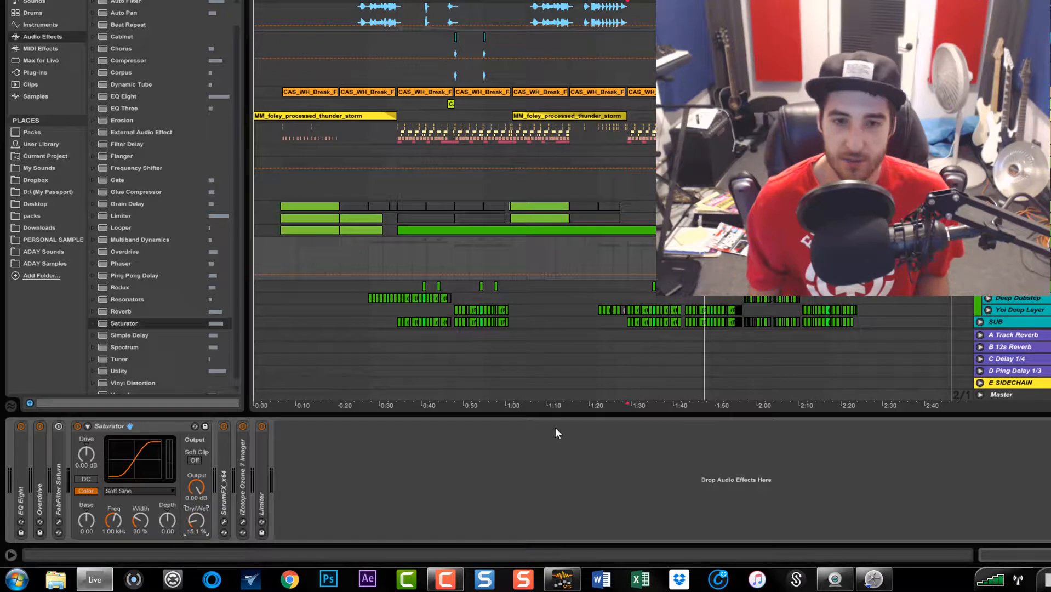
# Play the track, bypass the Saturator on and off, and raise its Dry/Wet to 100 %
pyautogui.press('space')
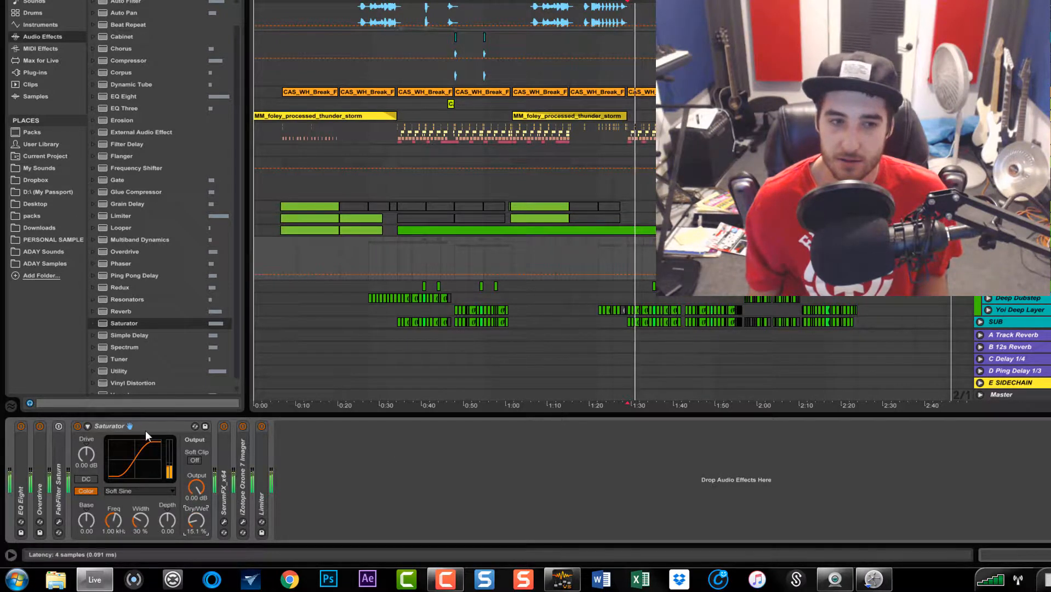
pyautogui.click(77, 427)
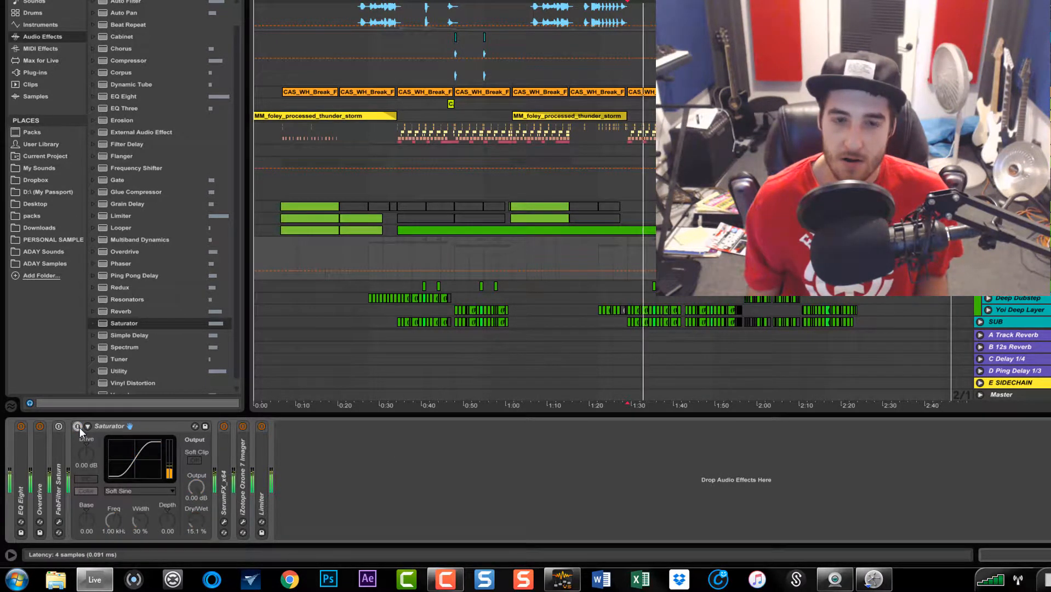
pyautogui.click(78, 426)
pyautogui.moveTo(195, 520); pyautogui.dragTo(195, 483)
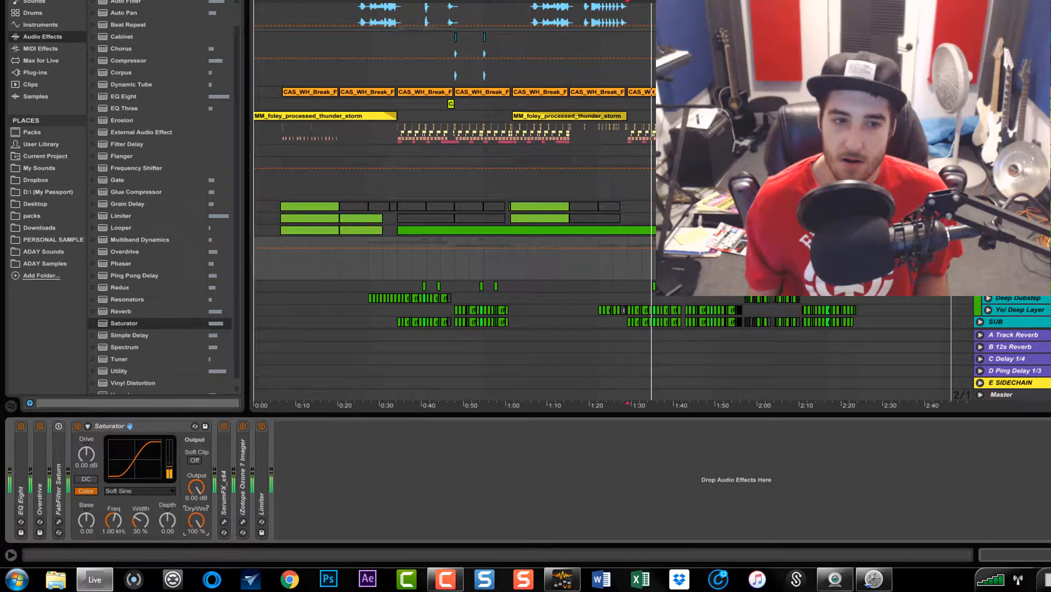
pyautogui.click(77, 426)
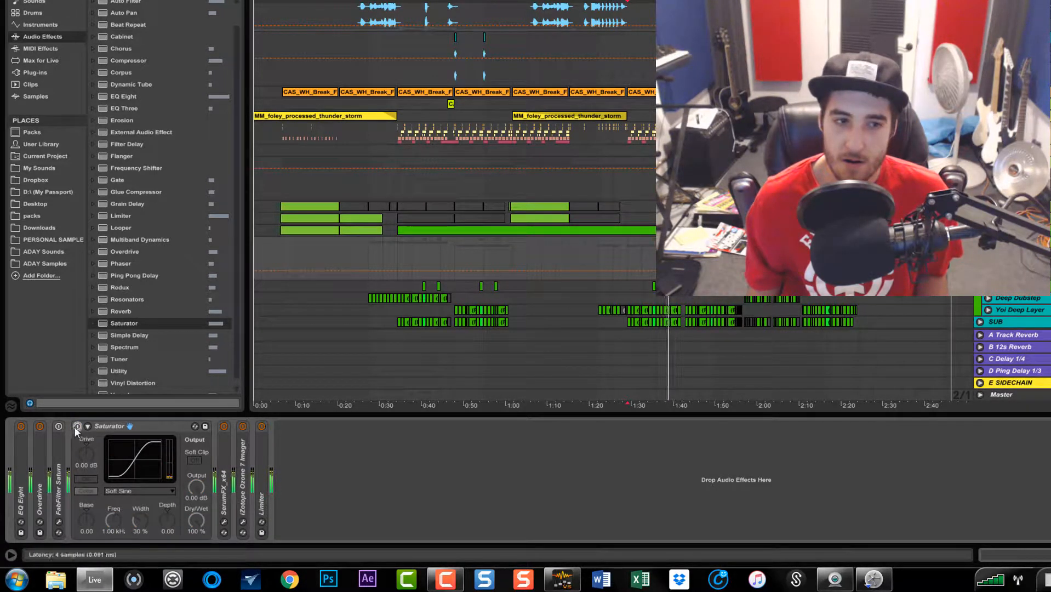
pyautogui.click(74, 426)
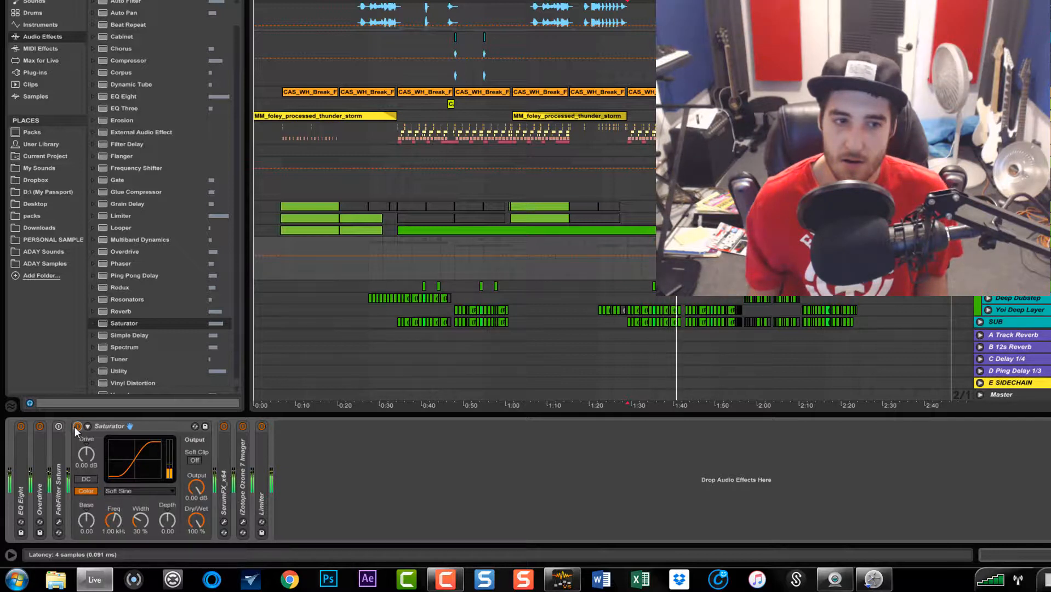
# Delete the Saturator device from the chain
pyautogui.click(159, 425)
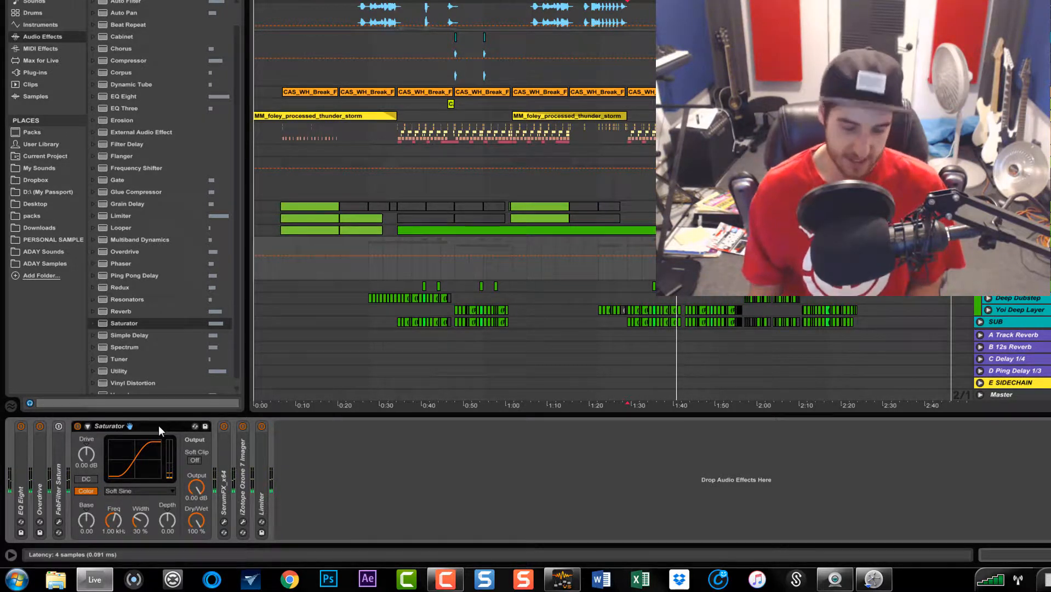
pyautogui.press('Delete')
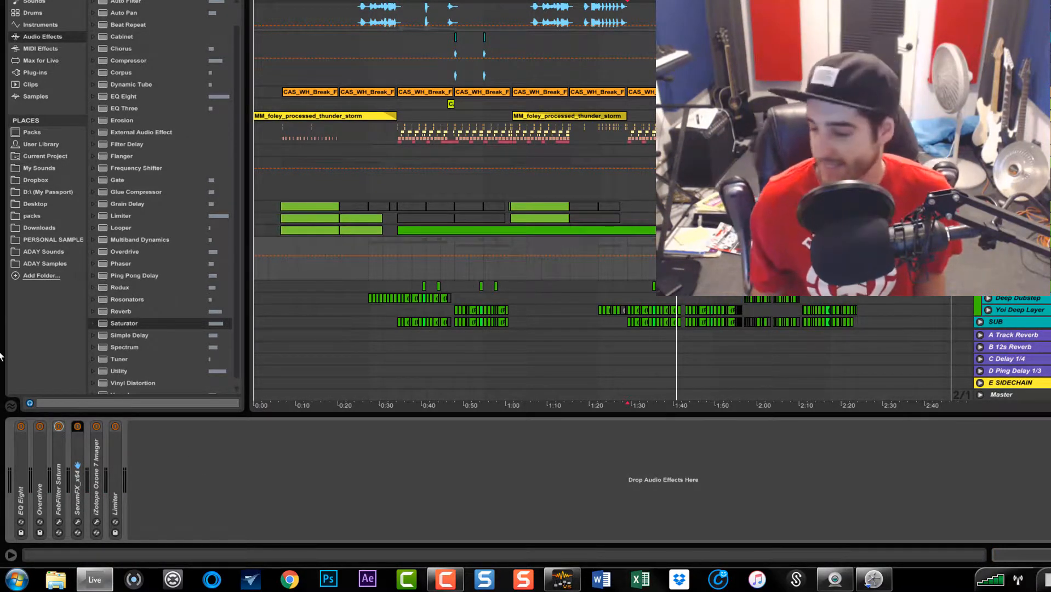
# Insert a Compressor after FabFilter Saturn in the bass chain and expand its sidechain section
pyautogui.moveTo(135, 62)
pyautogui.mouseDown()
pyautogui.moveTo(152, 418)
pyautogui.moveTo(88, 466)
pyautogui.moveTo(89, 497)
pyautogui.moveTo(73, 492)
pyautogui.mouseUp()
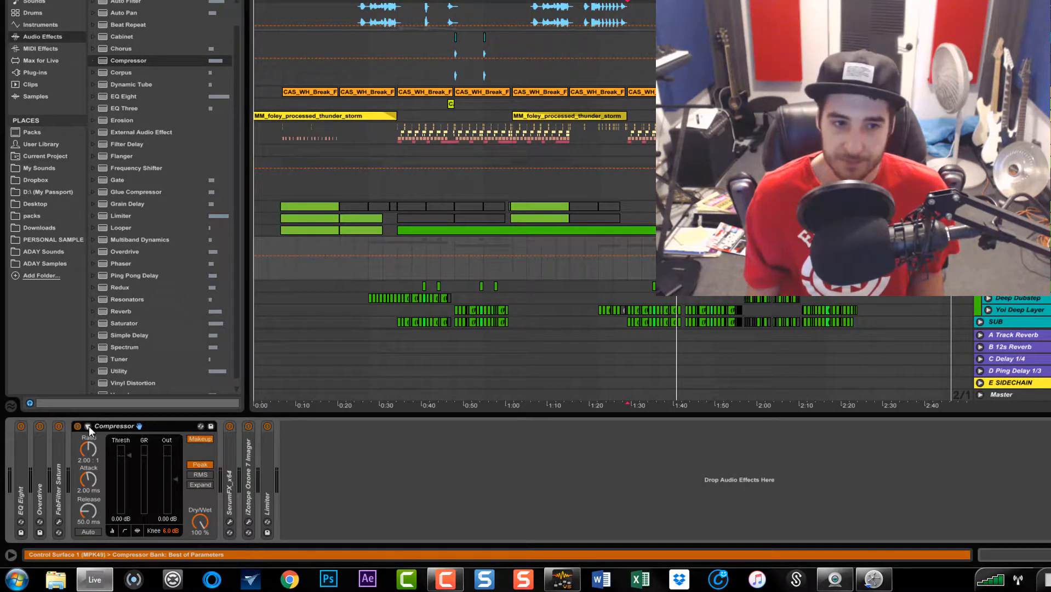
pyautogui.click(89, 427)
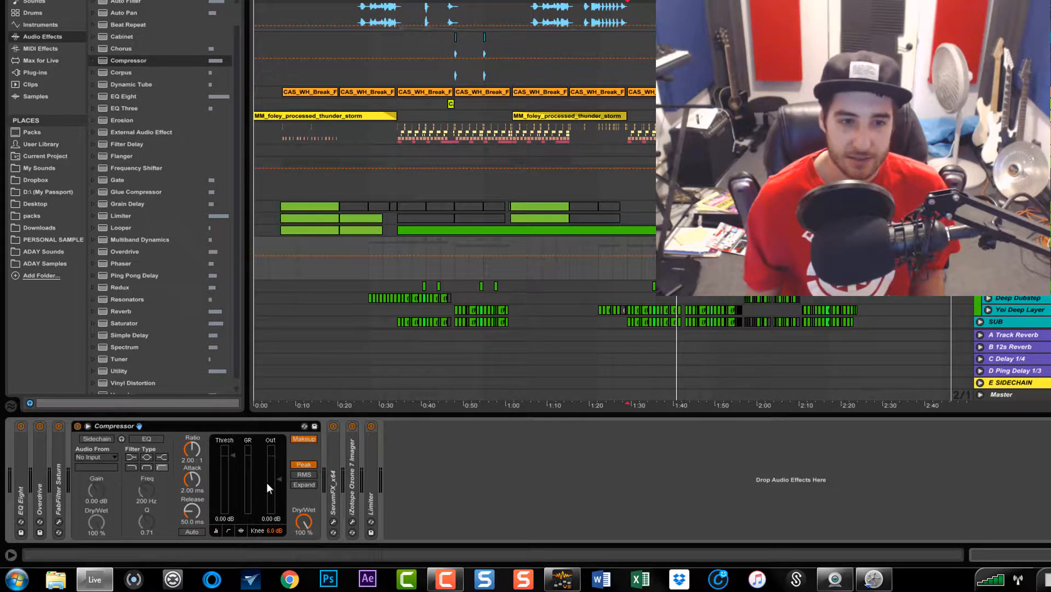
# Set the Compressor's Attack to 12.5 ms and Release to 92.1 ms
pyautogui.click(197, 482)
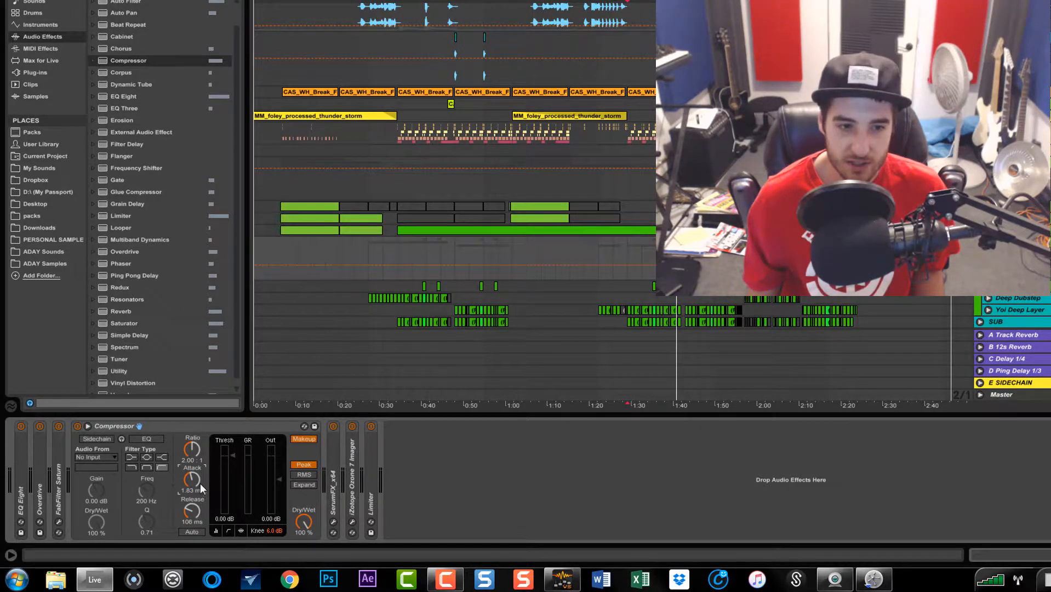
pyautogui.moveTo(190, 491); pyautogui.dragTo(190, 502)
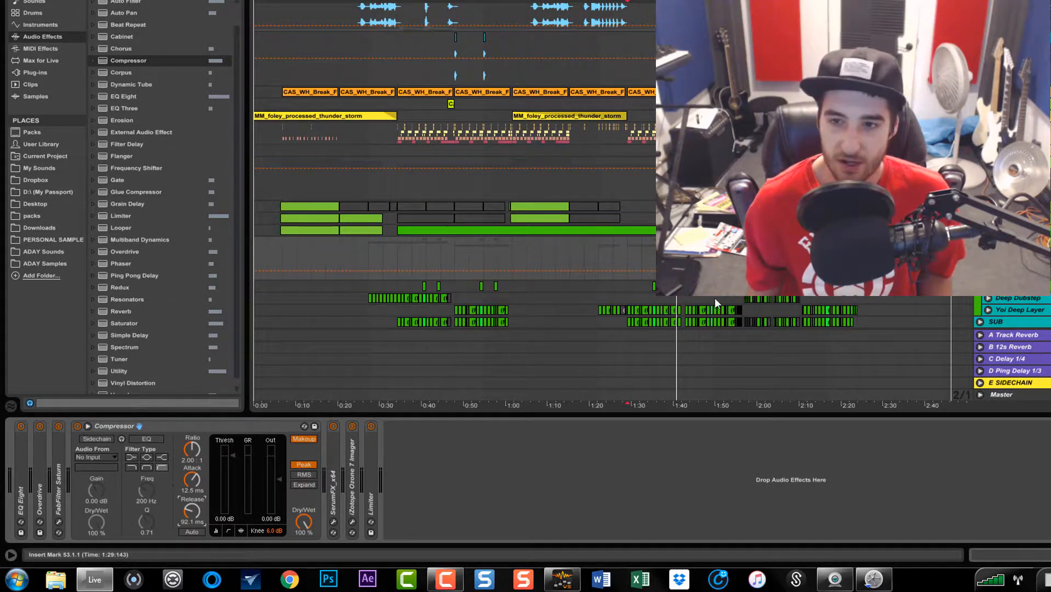
# Play the track, turn off Makeup, and set the Compressor's Threshold to -14.9 dB with output at 2.00 dB
pyautogui.press('space')
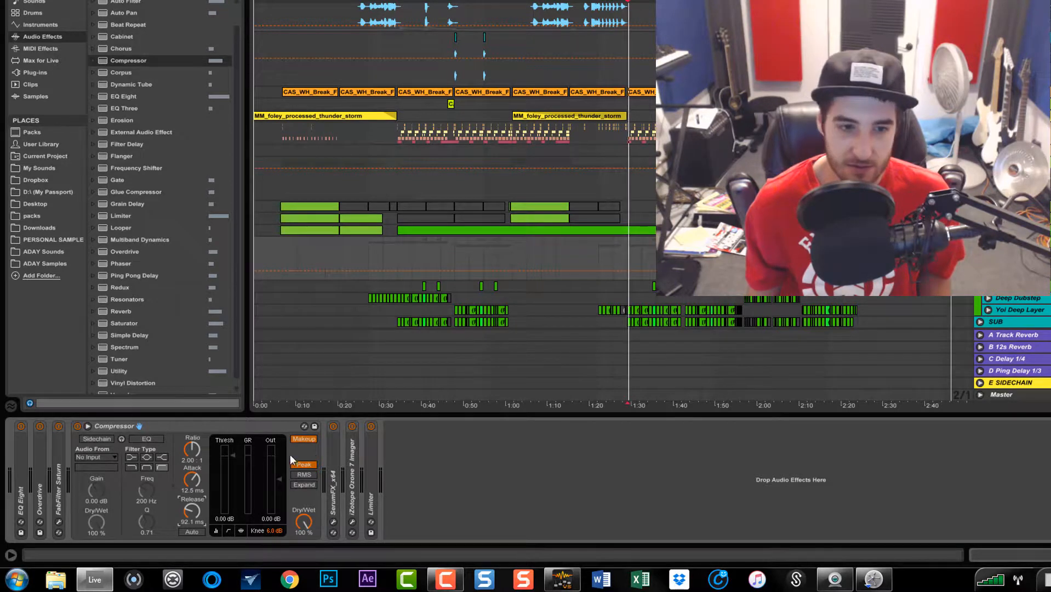
pyautogui.click(302, 439)
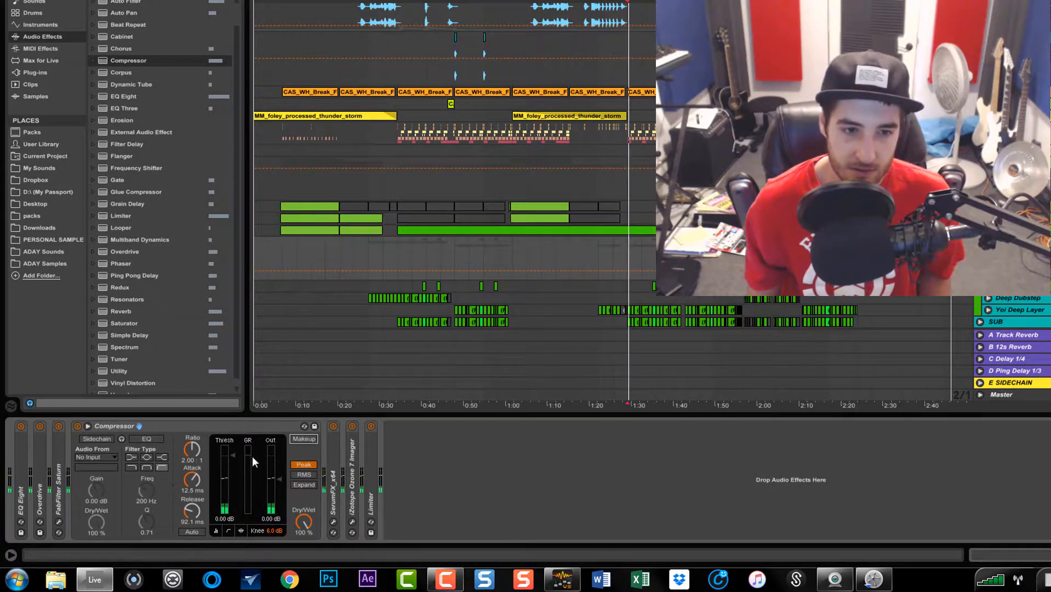
pyautogui.moveTo(236, 455); pyautogui.dragTo(279, 476)
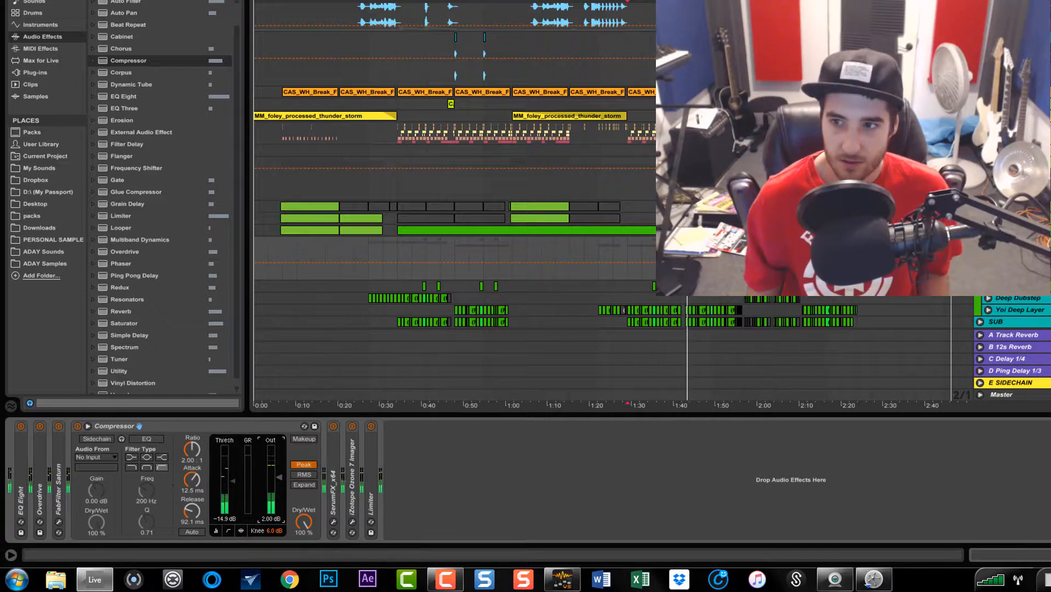
pyautogui.click(627, 286)
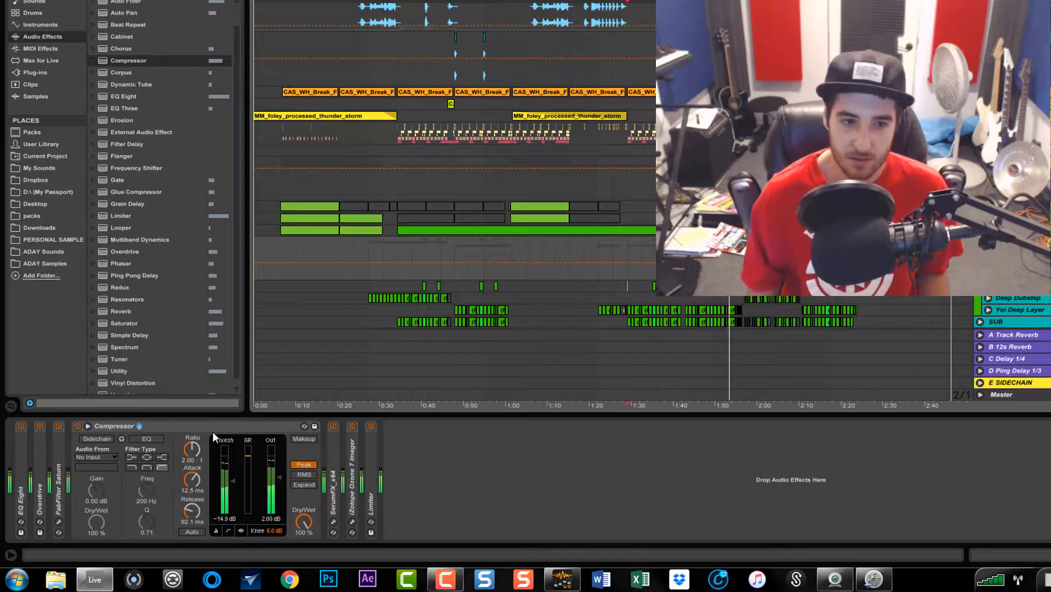
pyautogui.press('space')
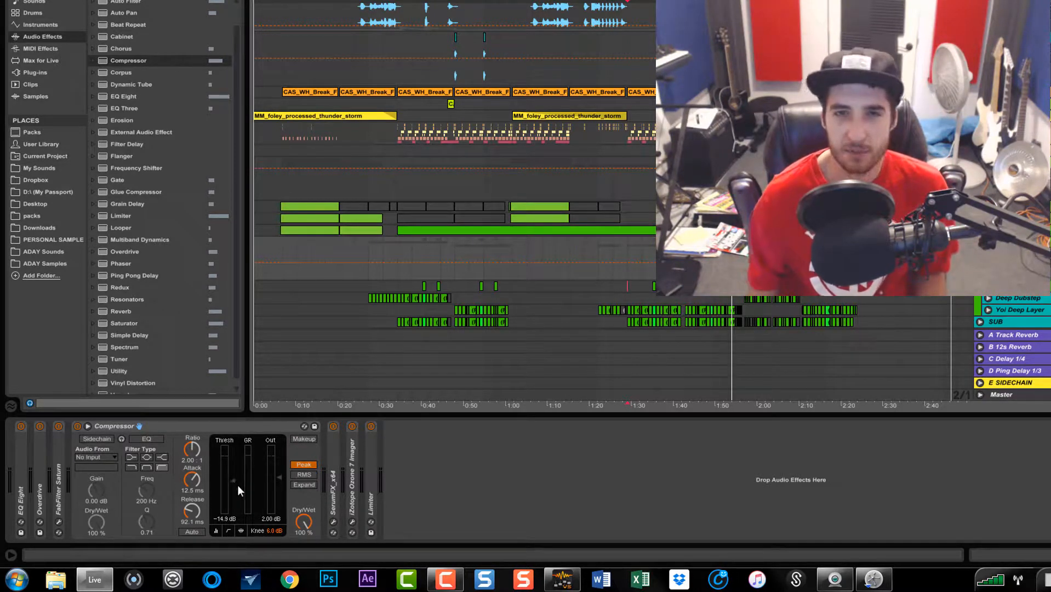
# Set the Compressor's Dry/Wet to 50 % and play the track again from the marker
pyautogui.click(303, 522)
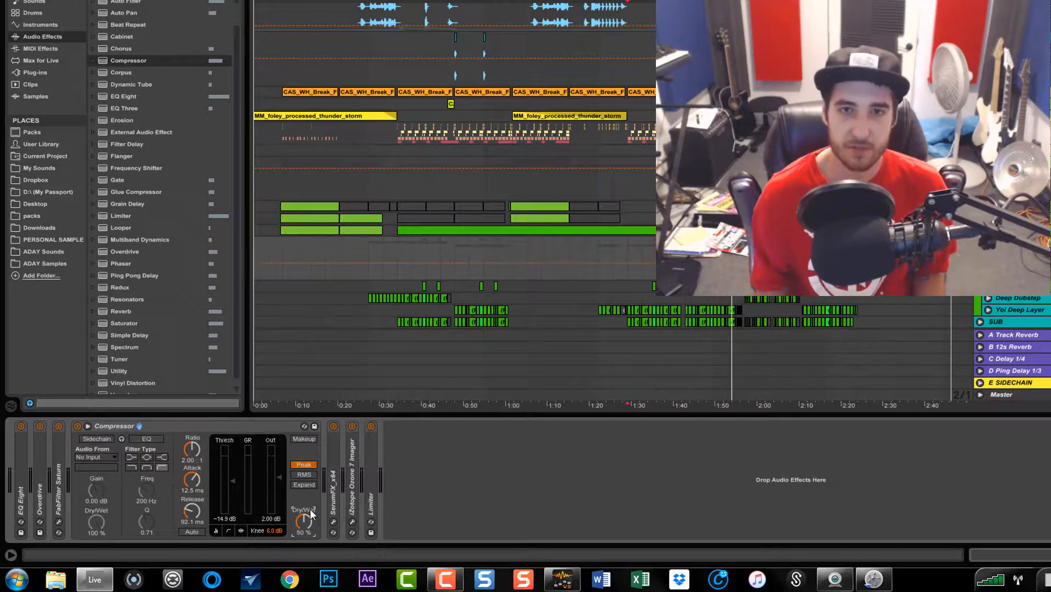
pyautogui.click(625, 252)
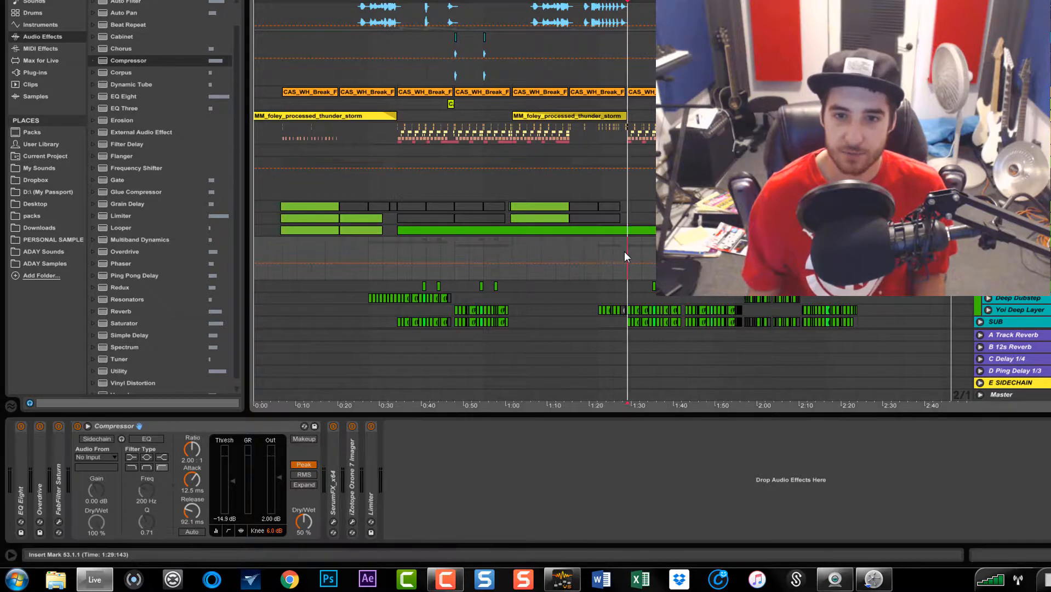
pyautogui.press('space')
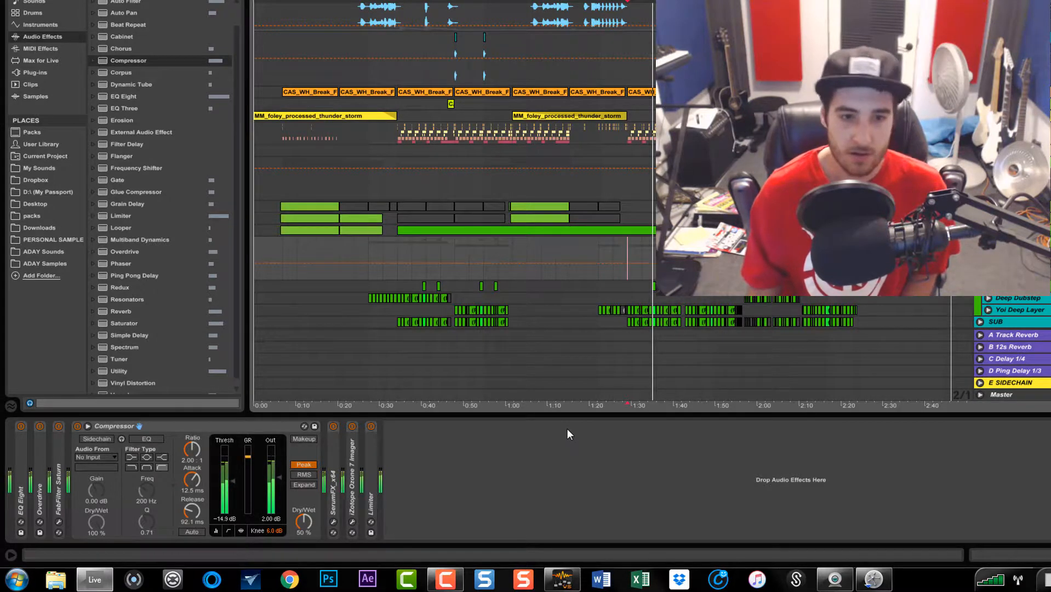
# Collapse the Compressor and expand the Limiter at the end of the chain
pyautogui.click(209, 431)
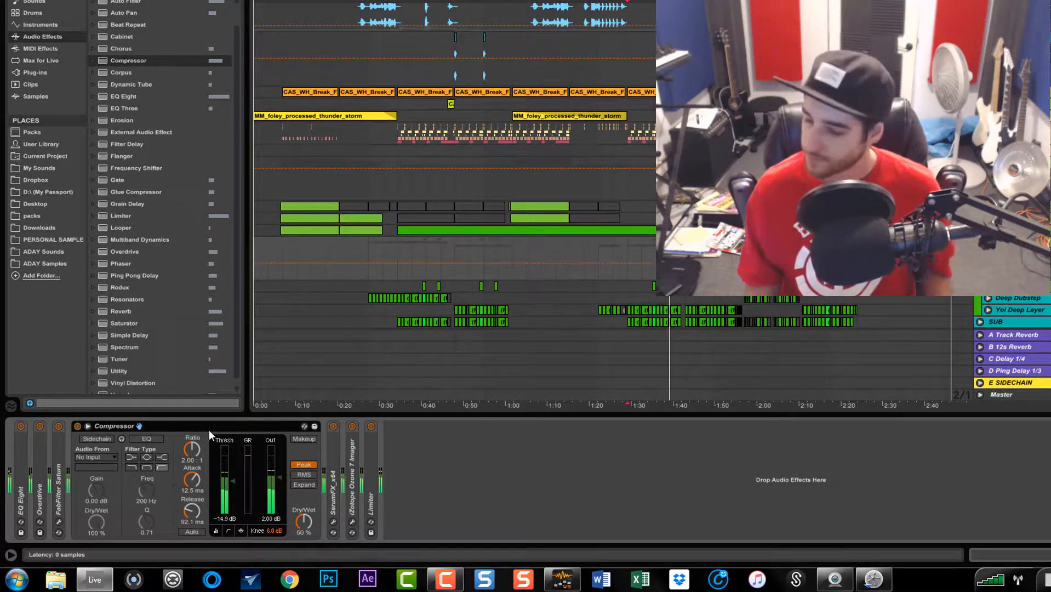
pyautogui.doubleClick(209, 430)
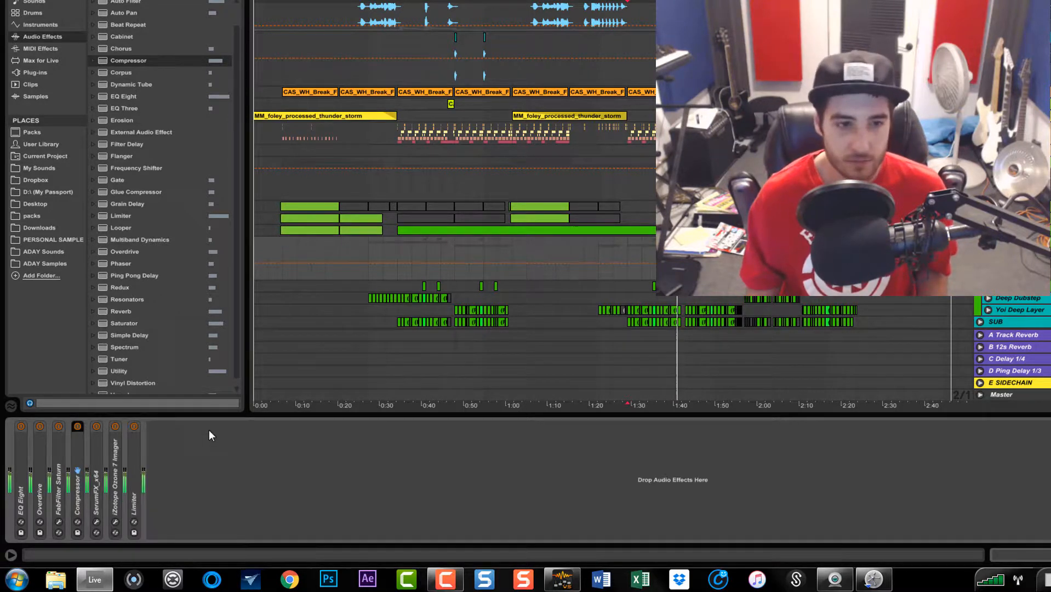
pyautogui.doubleClick(135, 468)
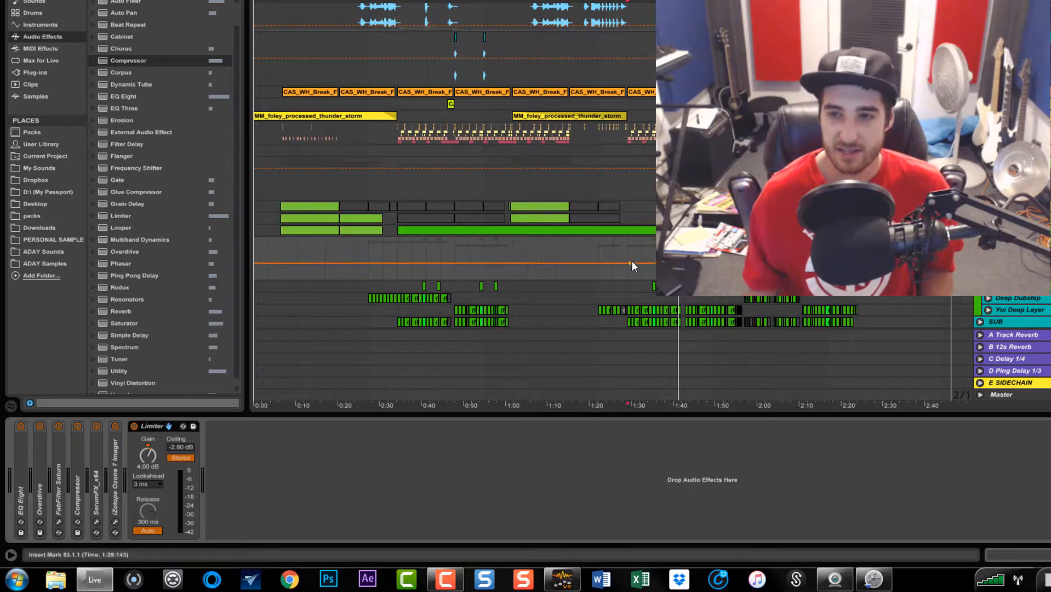
# Select another track to view its devices, then return to the bass track's chain
pyautogui.click(638, 288)
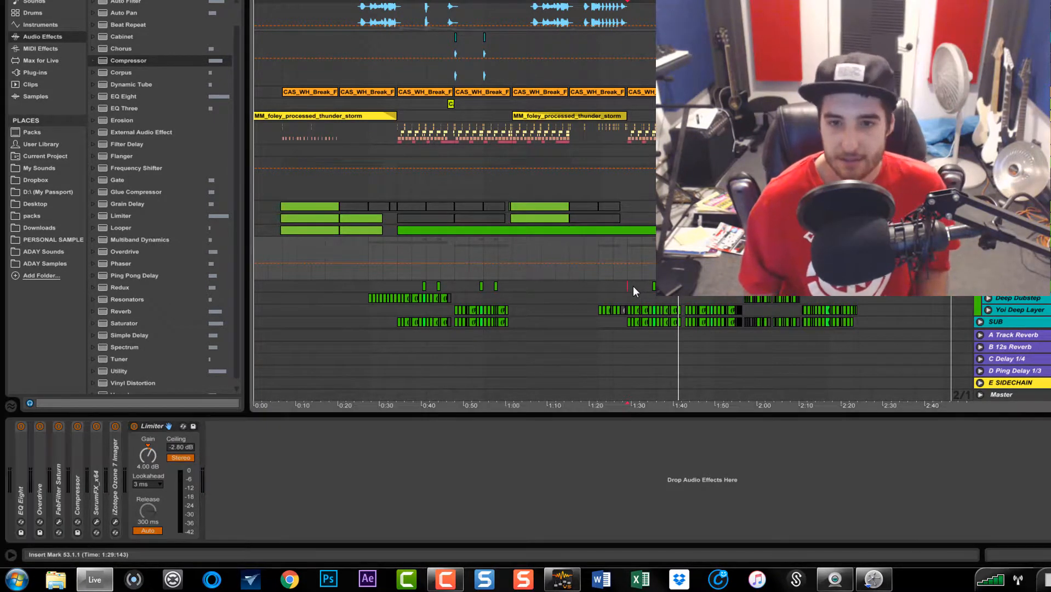
pyautogui.scroll(5, 642, 262)
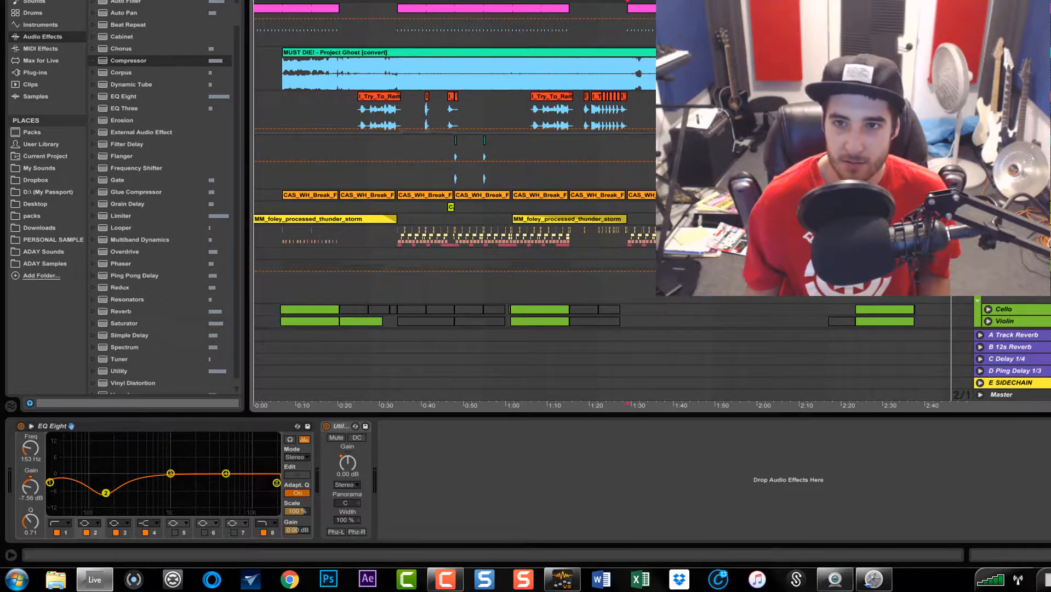
pyautogui.moveTo(1014, 91)
pyautogui.mouseDown()
pyautogui.moveTo(1014, 315)
pyautogui.moveTo(1014, 91)
pyautogui.mouseUp()
pyautogui.scroll(-4, 455, 164)
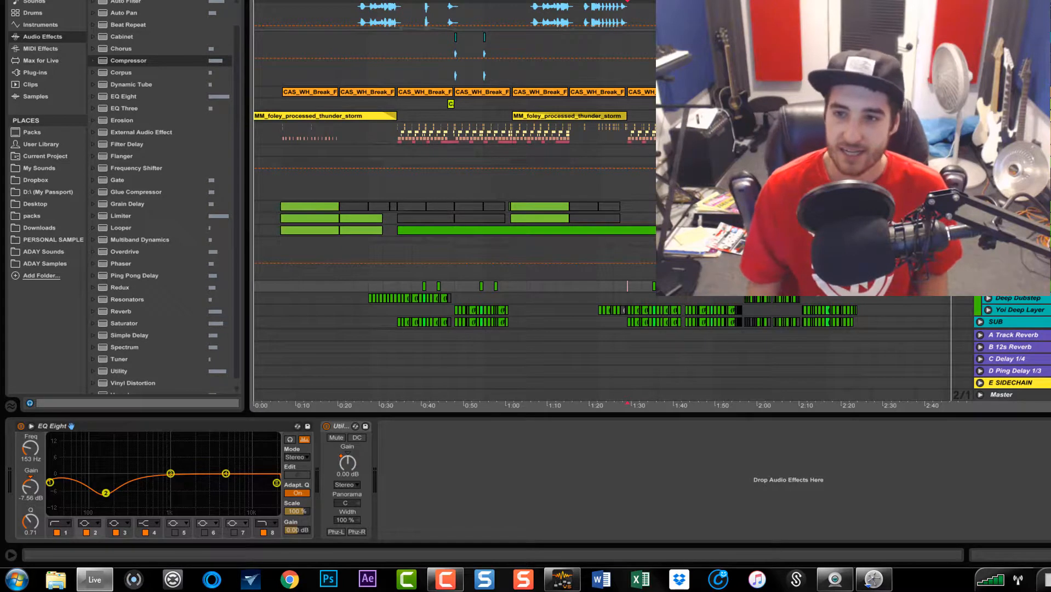
pyautogui.click(1014, 242)
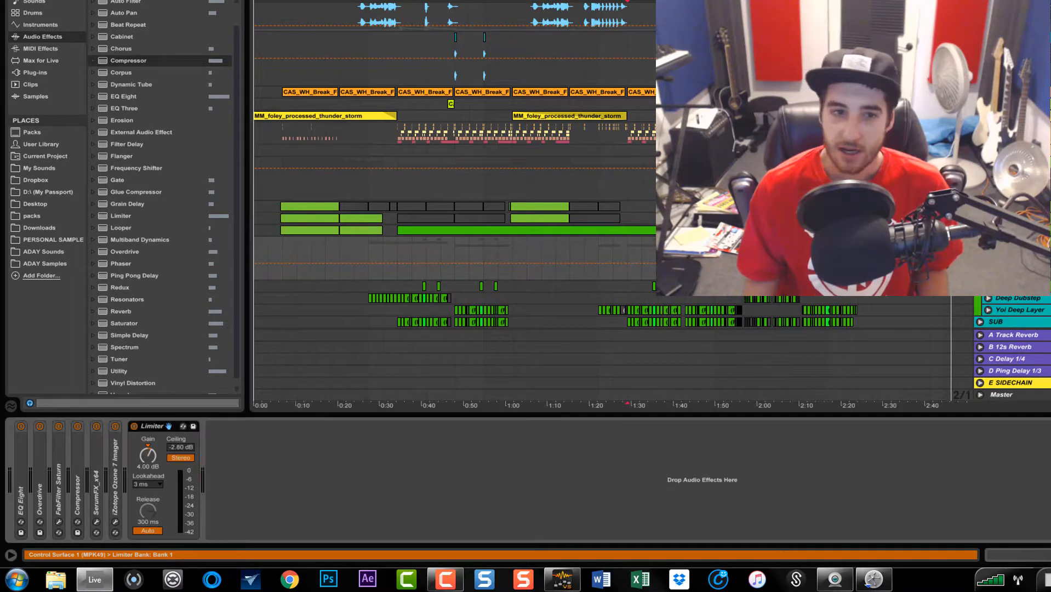
pyautogui.click(627, 286)
pyautogui.click(1013, 242)
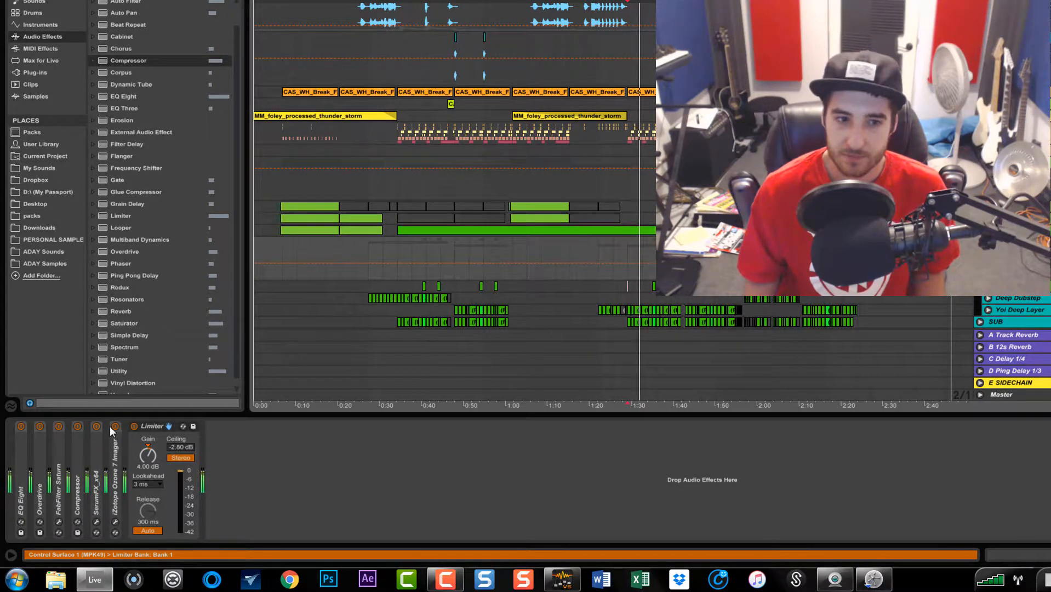
# Bypass the Limiter on and off to compare, then collapse it
pyautogui.click(135, 427)
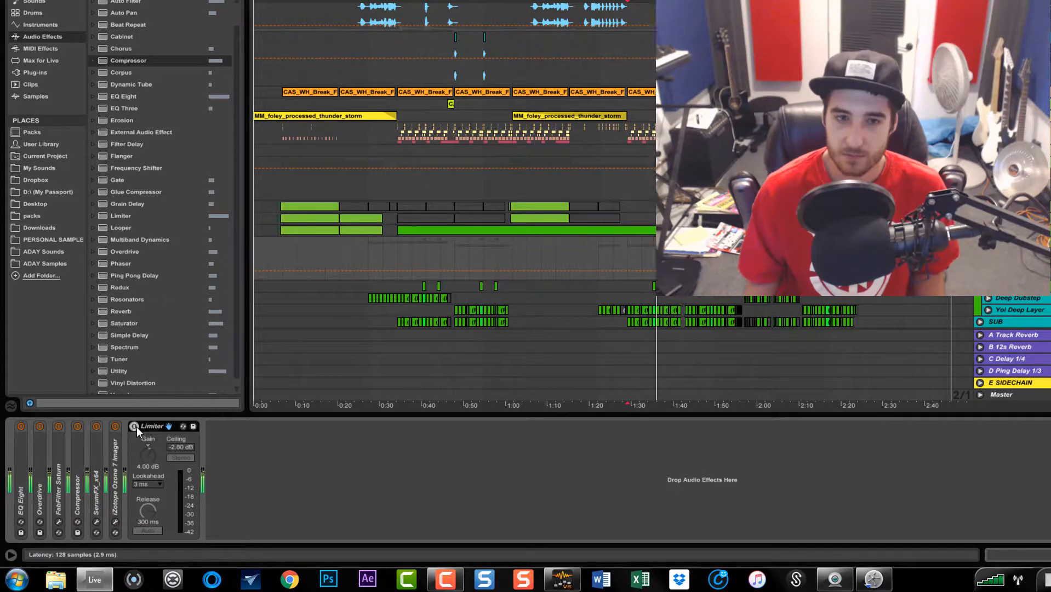
pyautogui.click(136, 426)
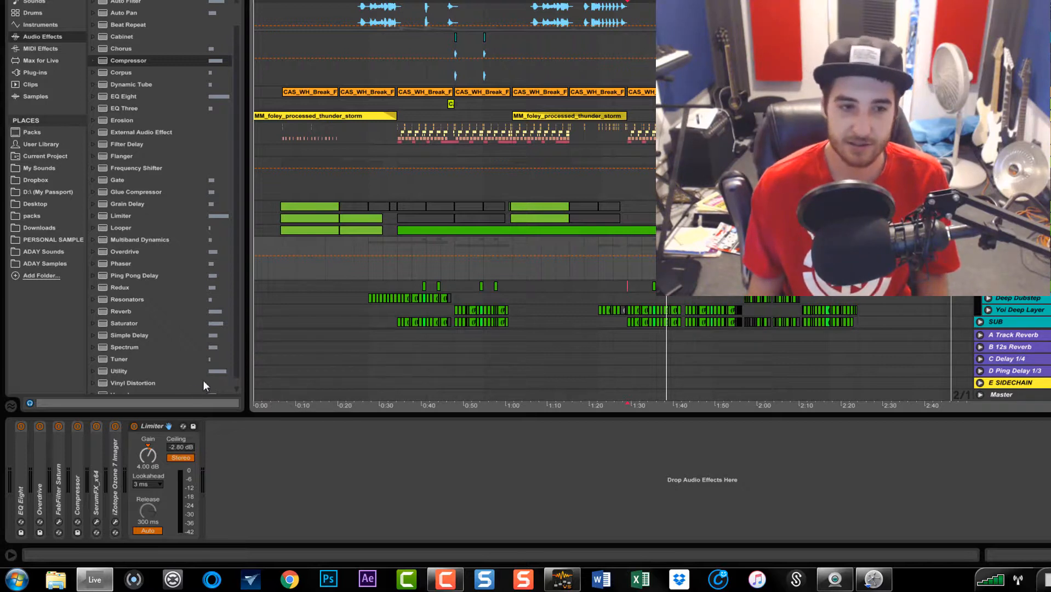
pyautogui.doubleClick(144, 426)
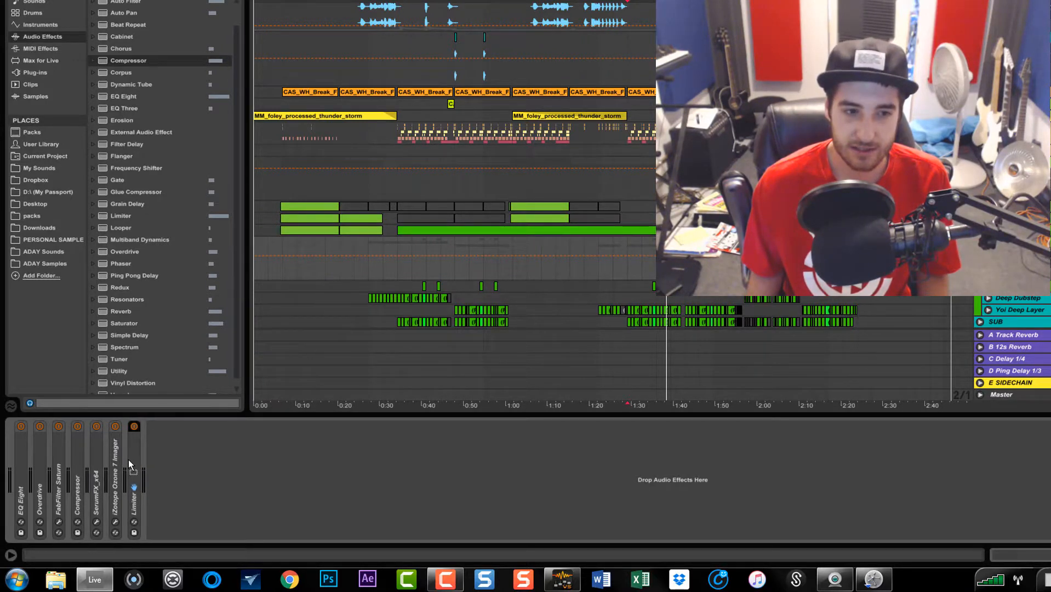
# Group the devices from Overdrive through Limiter into an Audio Effect Rack
pyautogui.click(44, 459)
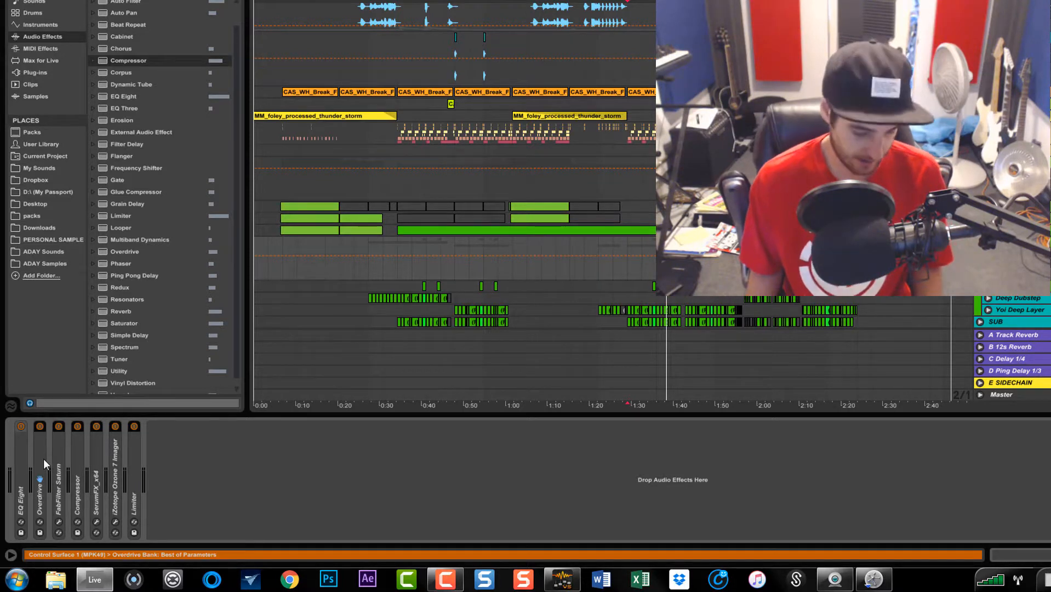
pyautogui.hotkey('ctrl', 'g')
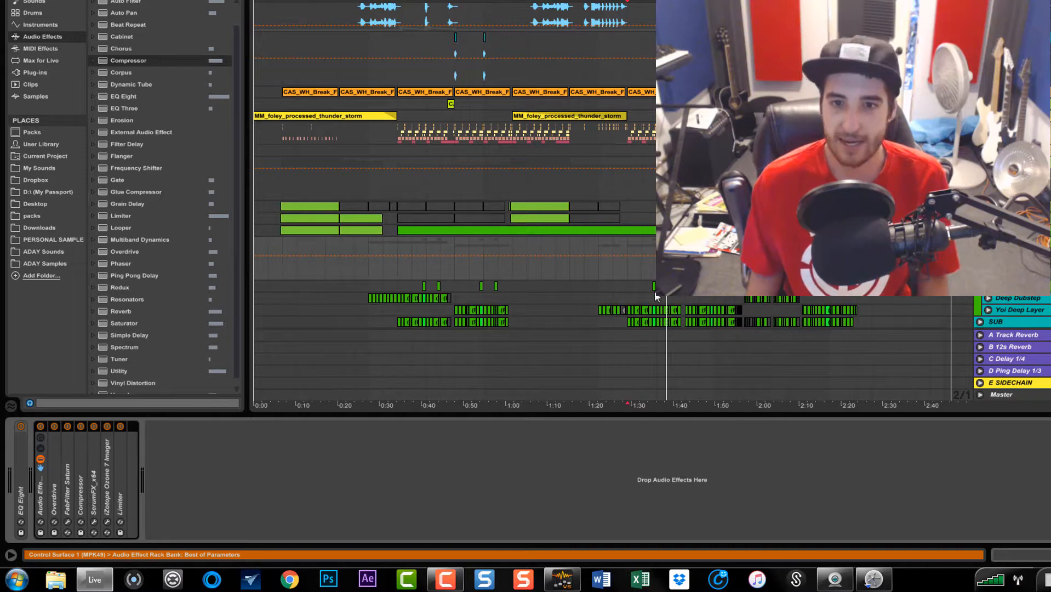
pyautogui.click(633, 286)
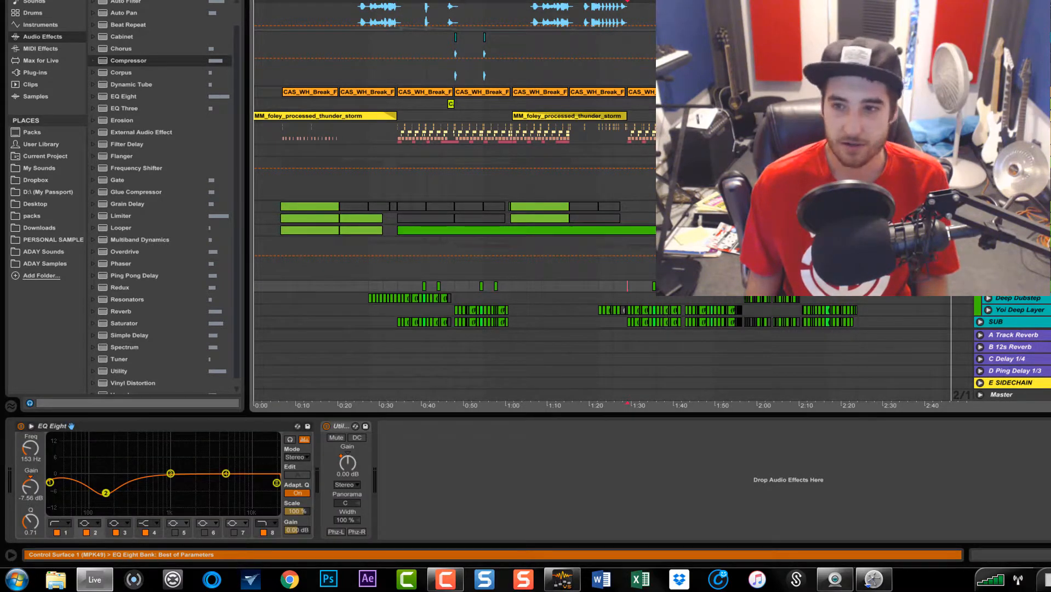
pyautogui.click(1013, 242)
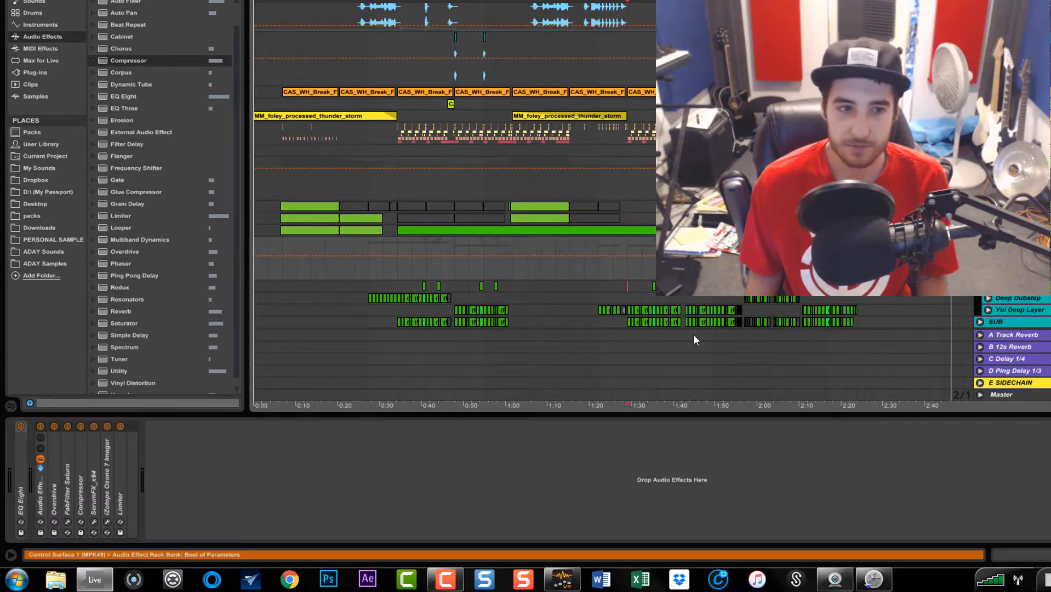
# Turn off SerumFX and iZotope Ozone 7 Imager inside the rack and play the track
pyautogui.click(92, 426)
pyautogui.click(107, 426)
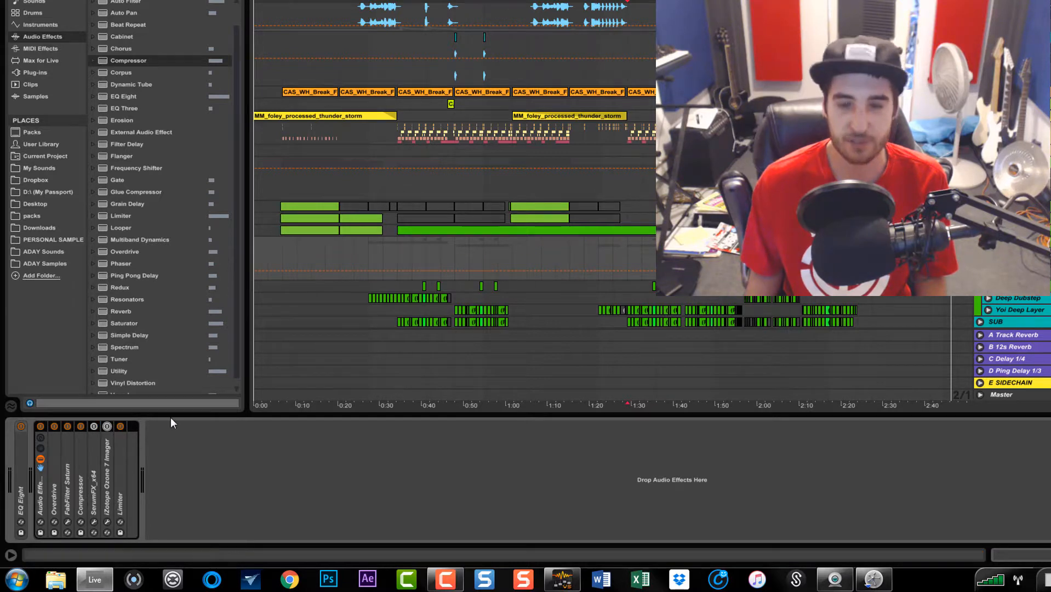
pyautogui.click(628, 256)
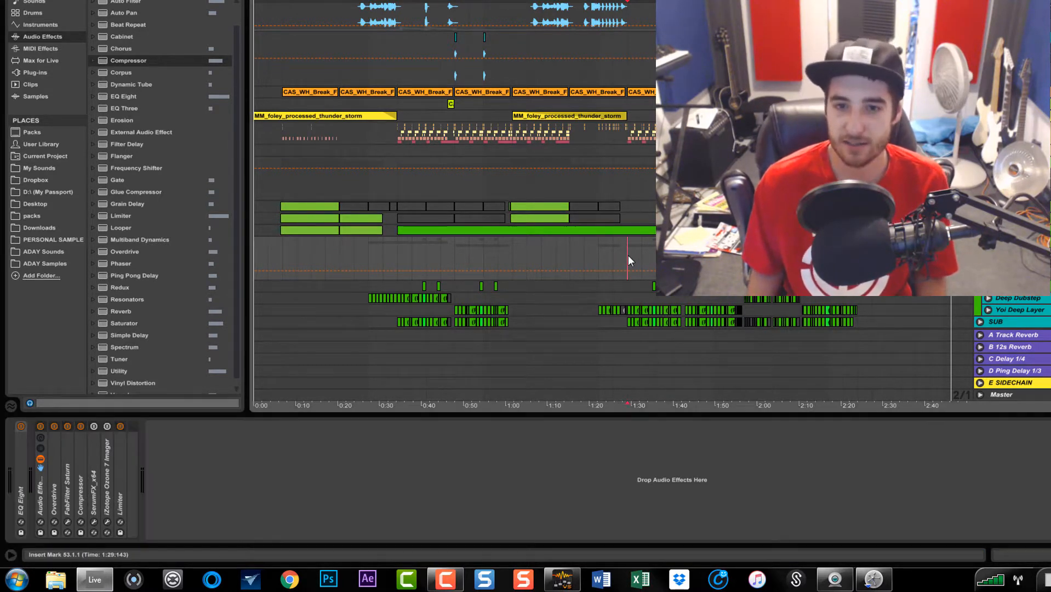
pyautogui.press('space')
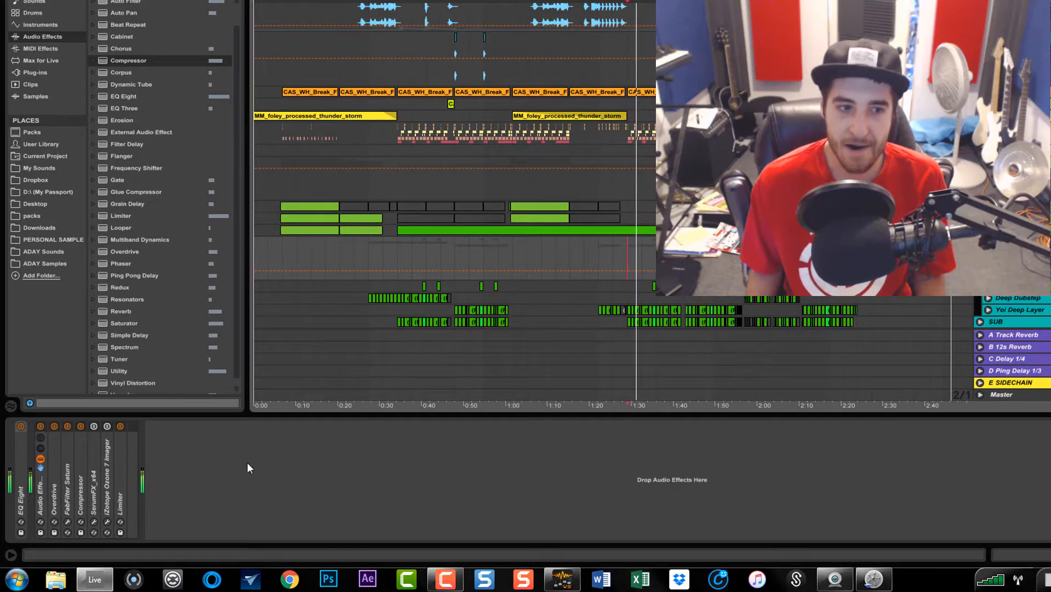
# Bypass the whole Audio Effect Rack on and off to compare the processed sound
pyautogui.click(40, 426)
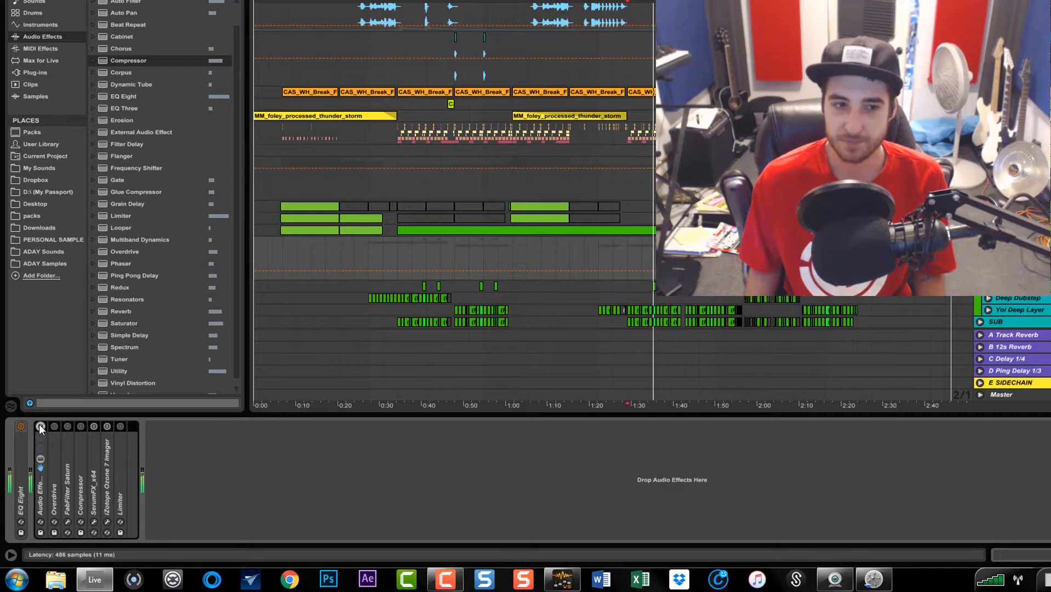
pyautogui.click(40, 427)
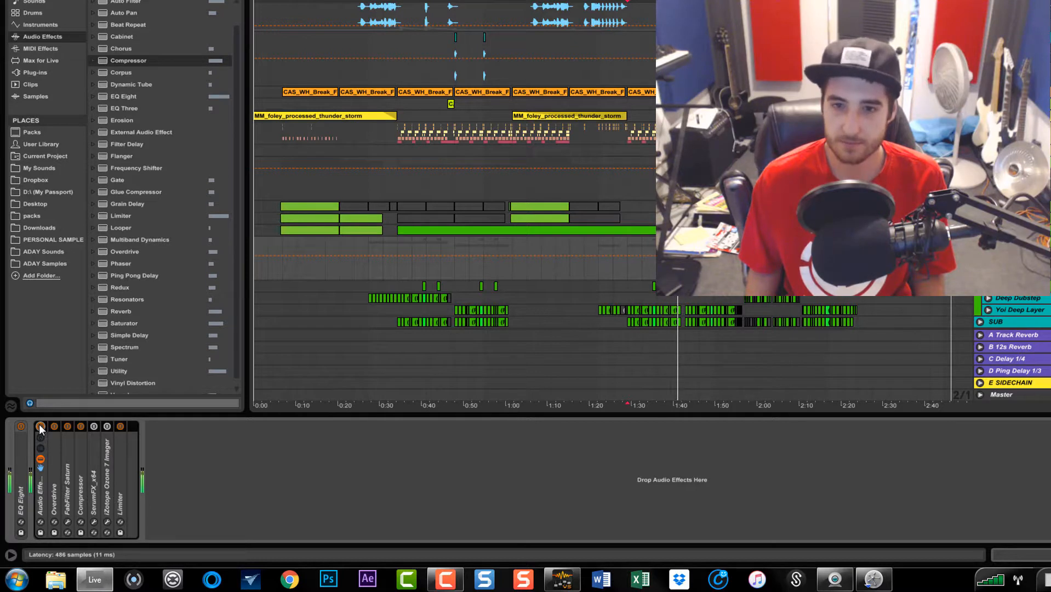
pyautogui.click(40, 426)
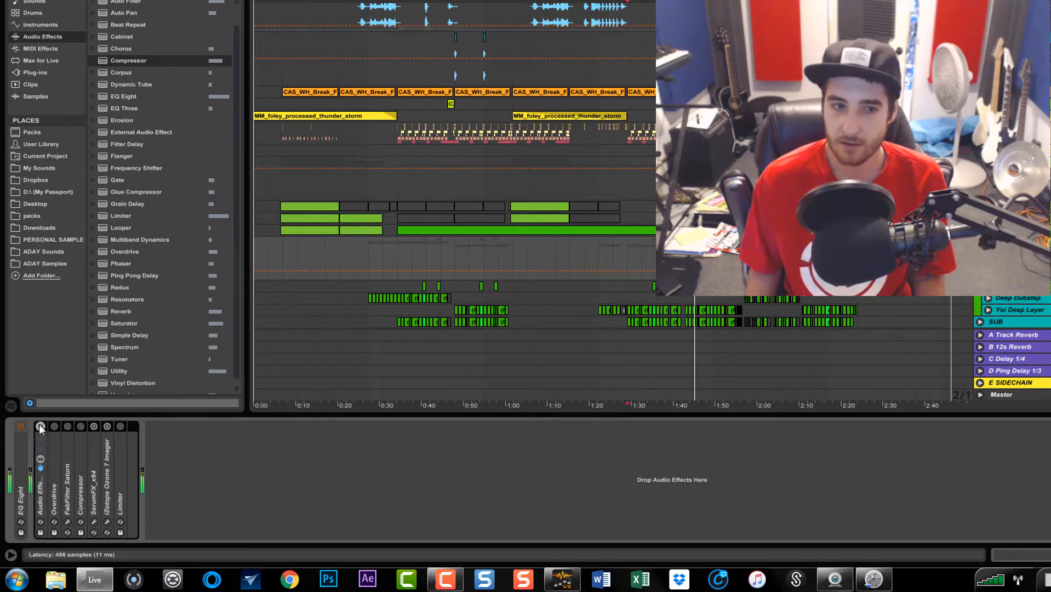
pyautogui.click(40, 426)
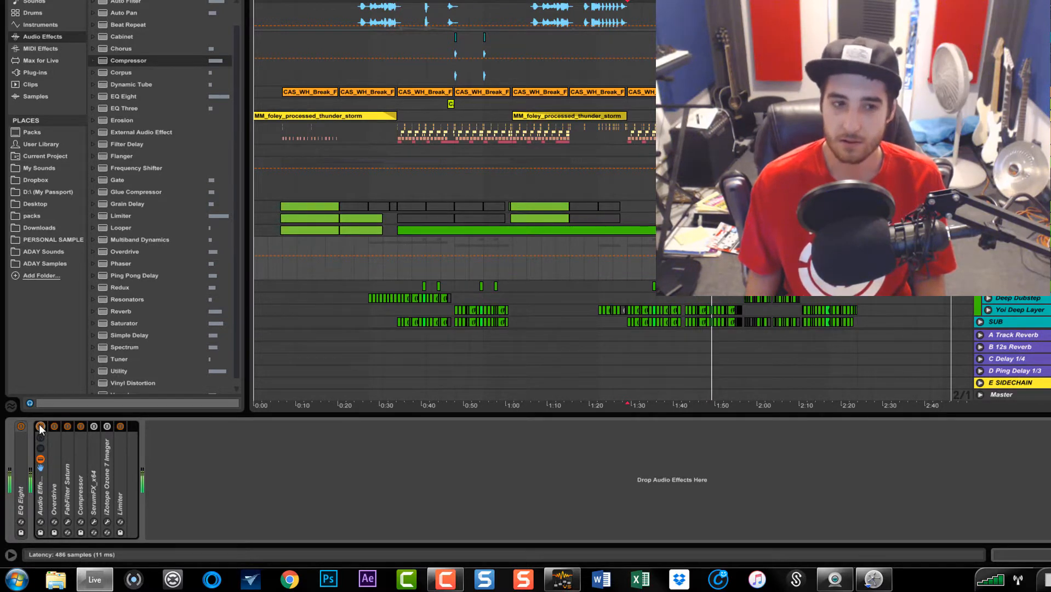
# Turn SerumFX and iZotope Ozone 7 Imager back on and hide the device view
pyautogui.click(95, 426)
pyautogui.click(110, 427)
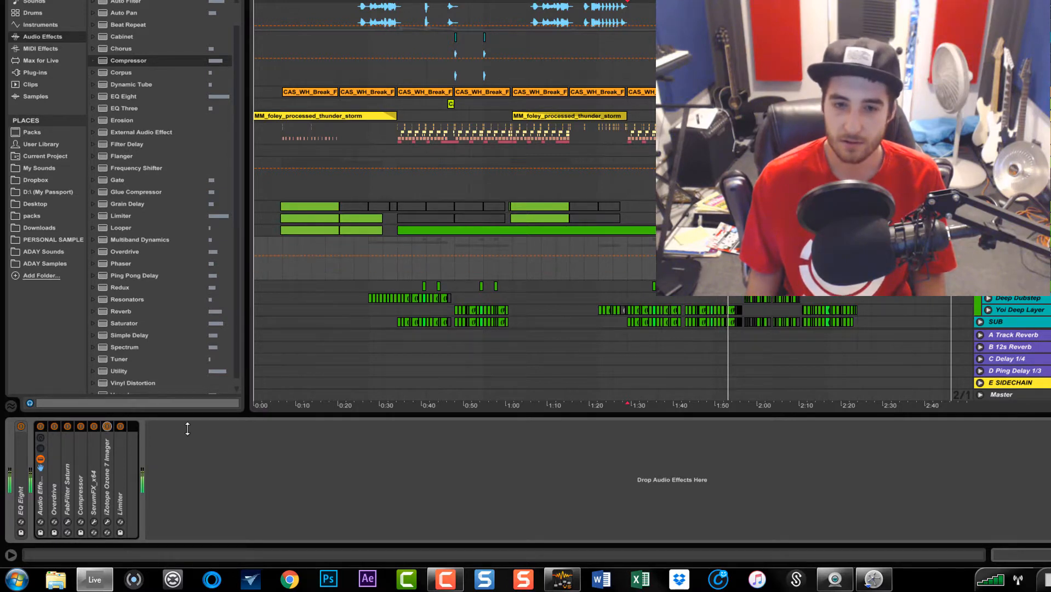
pyautogui.click(406, 416)
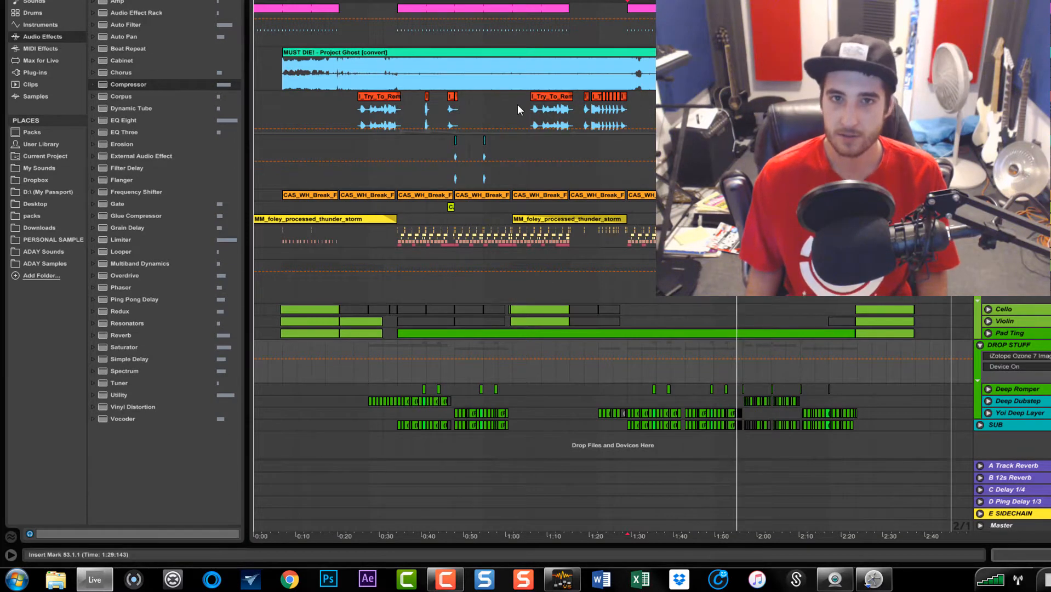